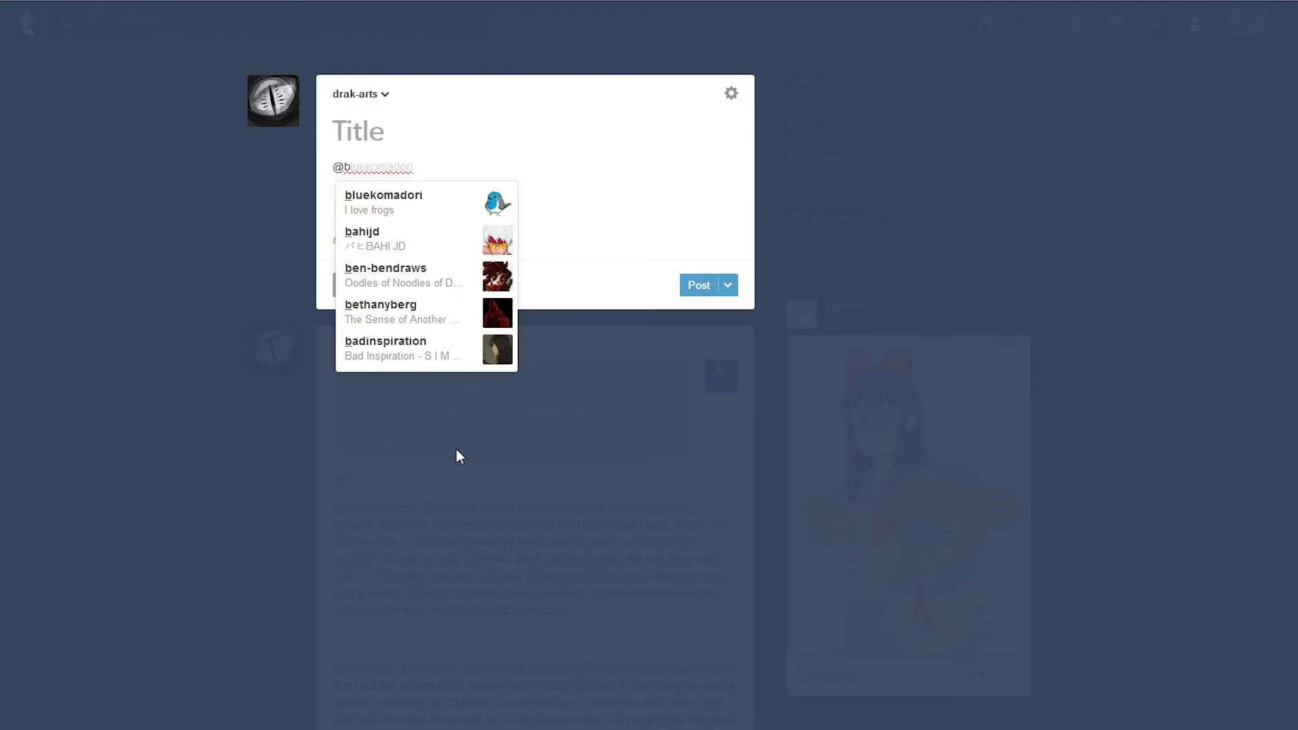
- Try different letters after @ in the new text post to preview blog mention suggestions, and clear the mention
text(s)
key(BackSpace)
text(a)
key(BackSpace)
key(BackSpace)
key(BackSpace)
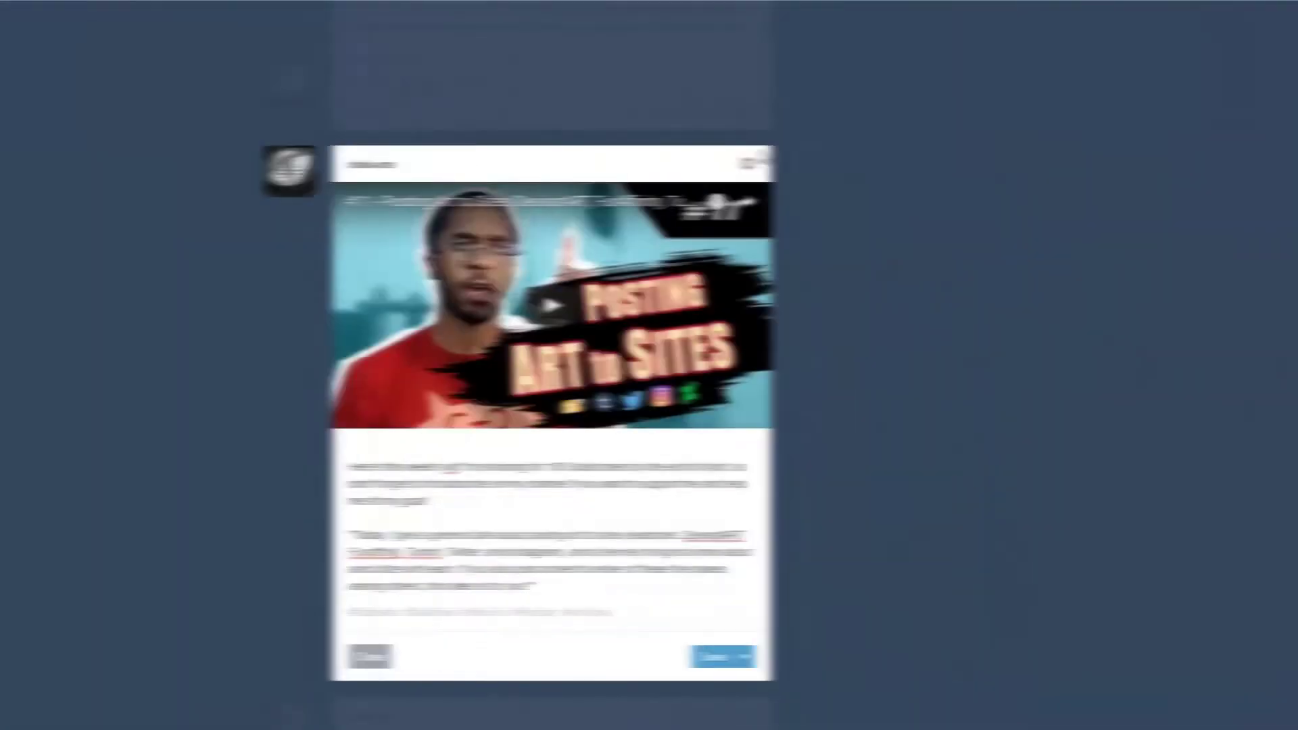
- Open the settings of the "Posting Art to Sites" video post and highlight its content source link
click(732, 164)
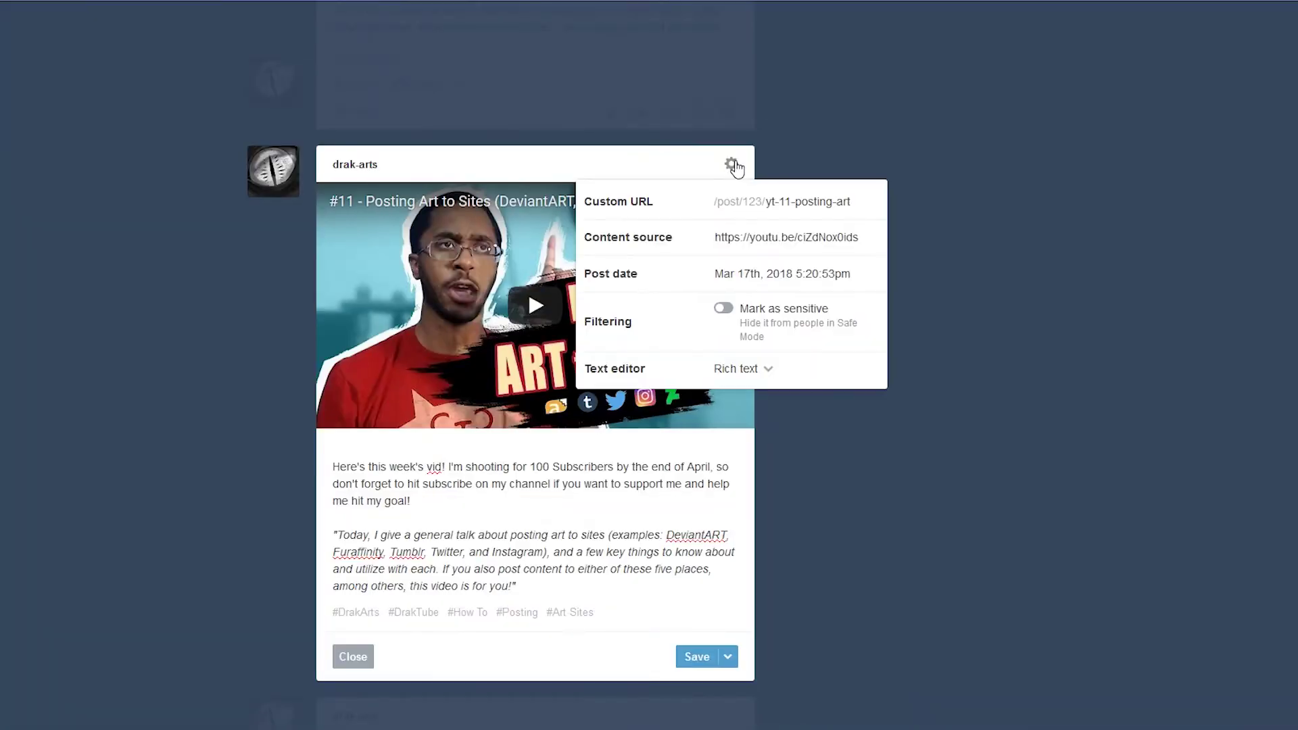
drag(718, 233, 908, 259)
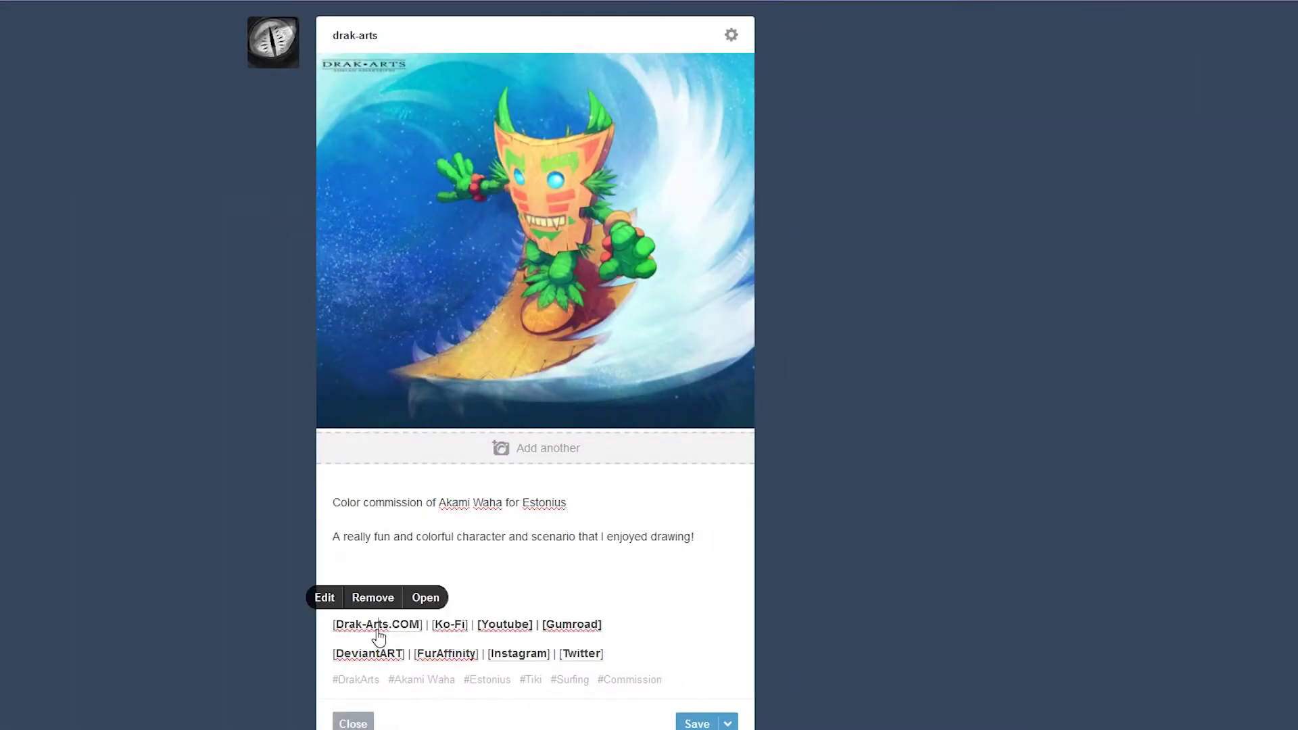
- Inspect the addresses behind the Drak-Arts.COM and Ko-Fi links in the surfing commission post's caption
click(325, 597)
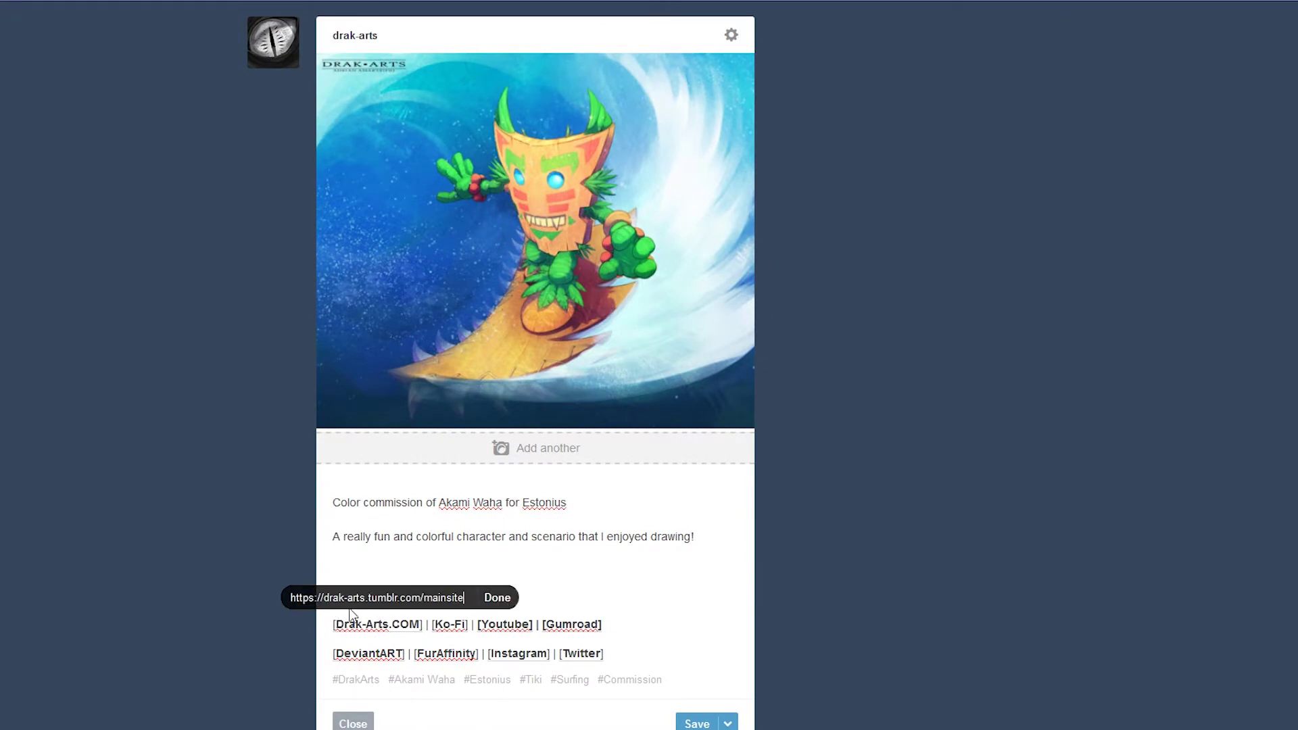
click(451, 626)
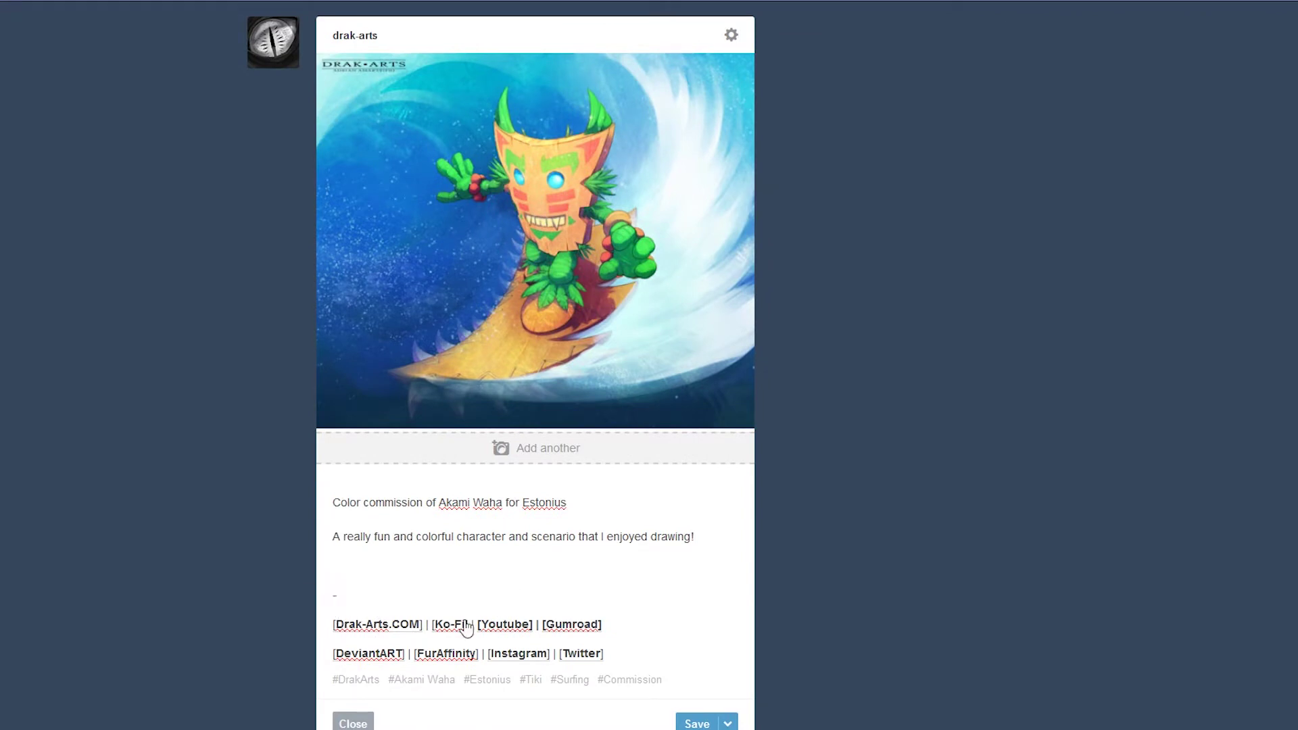
click(396, 597)
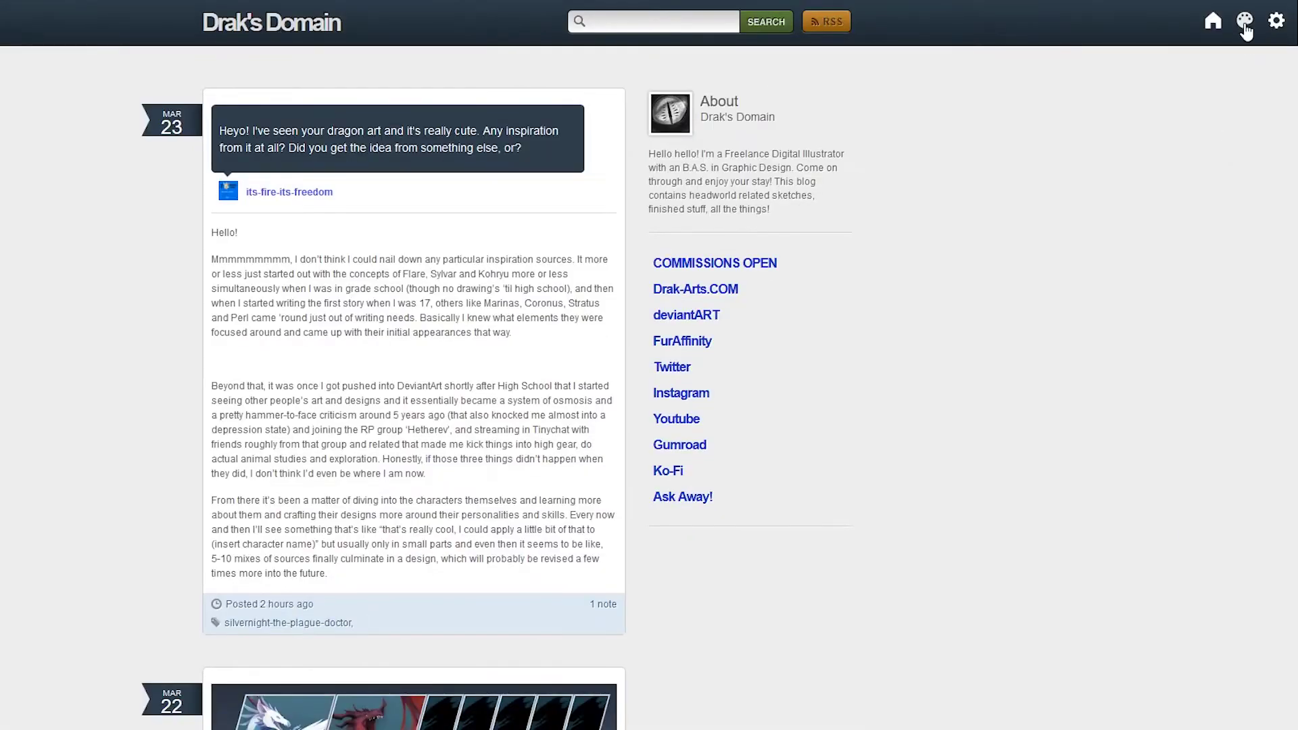
- Open the blog's theme editor and review the theme options, the Google Analytics UA field and the custom page list
click(1245, 21)
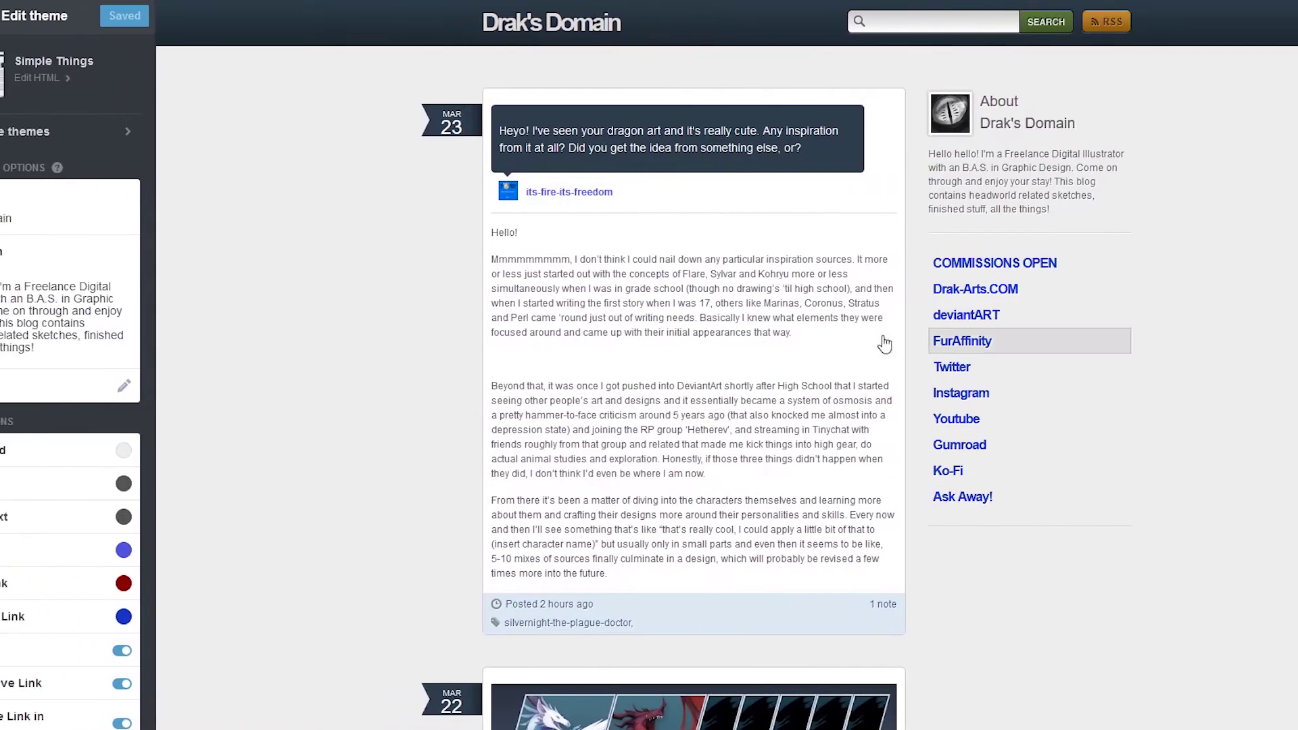
scroll(223, 128, down, 4)
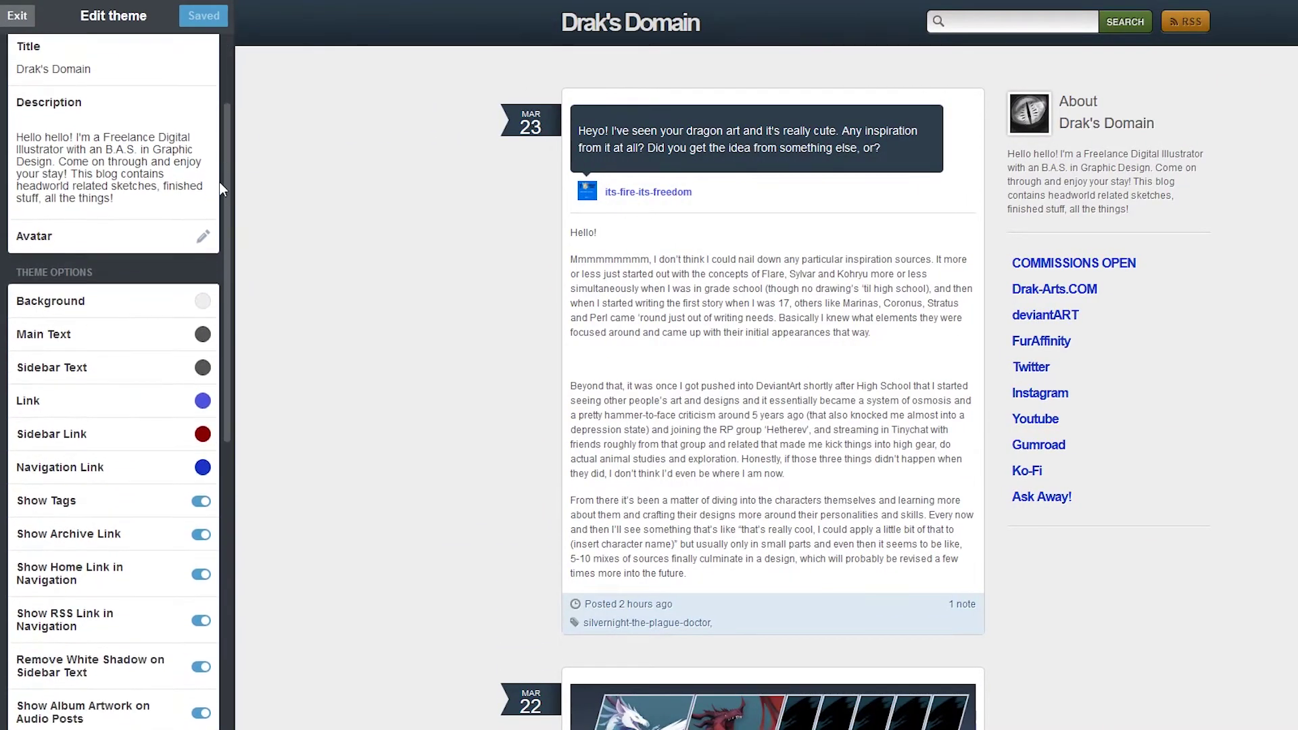
scroll(219, 284, down, 3)
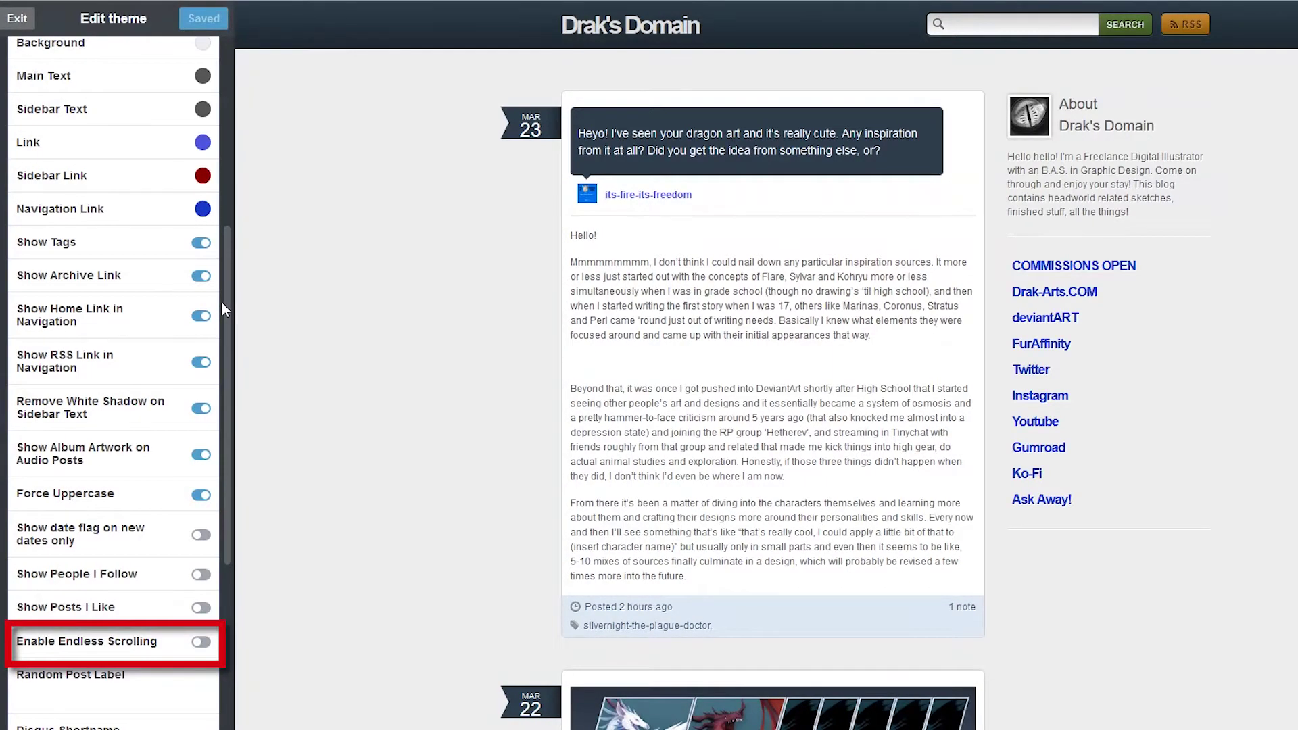
drag(223, 304, 227, 433)
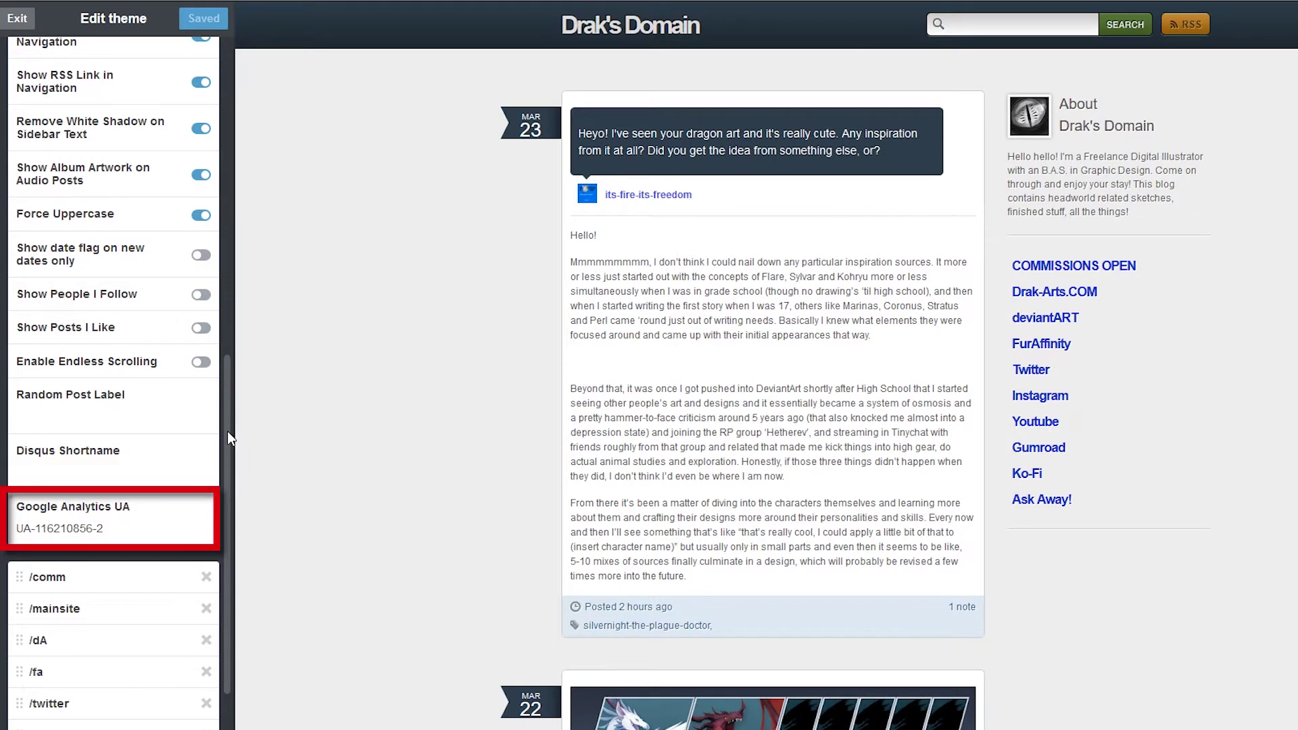
drag(228, 438, 250, 534)
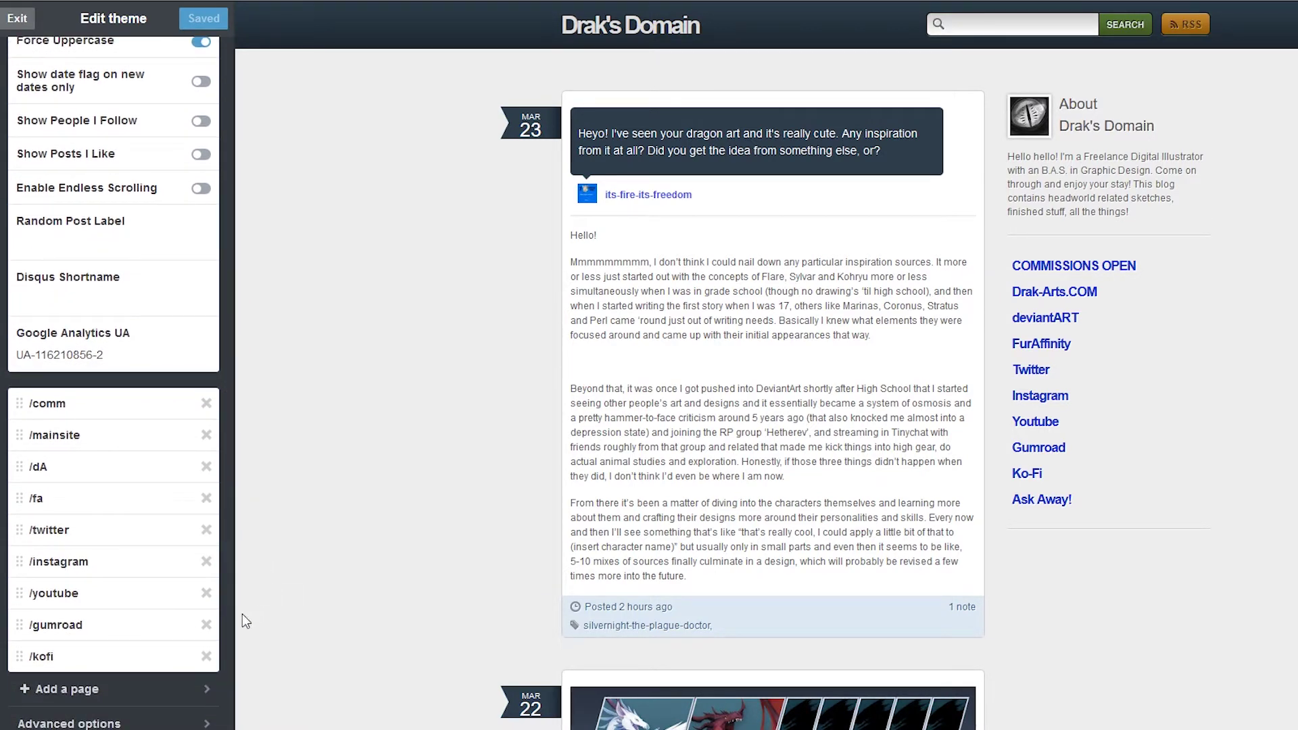
- Open the /dA page for editing and check its available page types, keeping Redirect
click(76, 473)
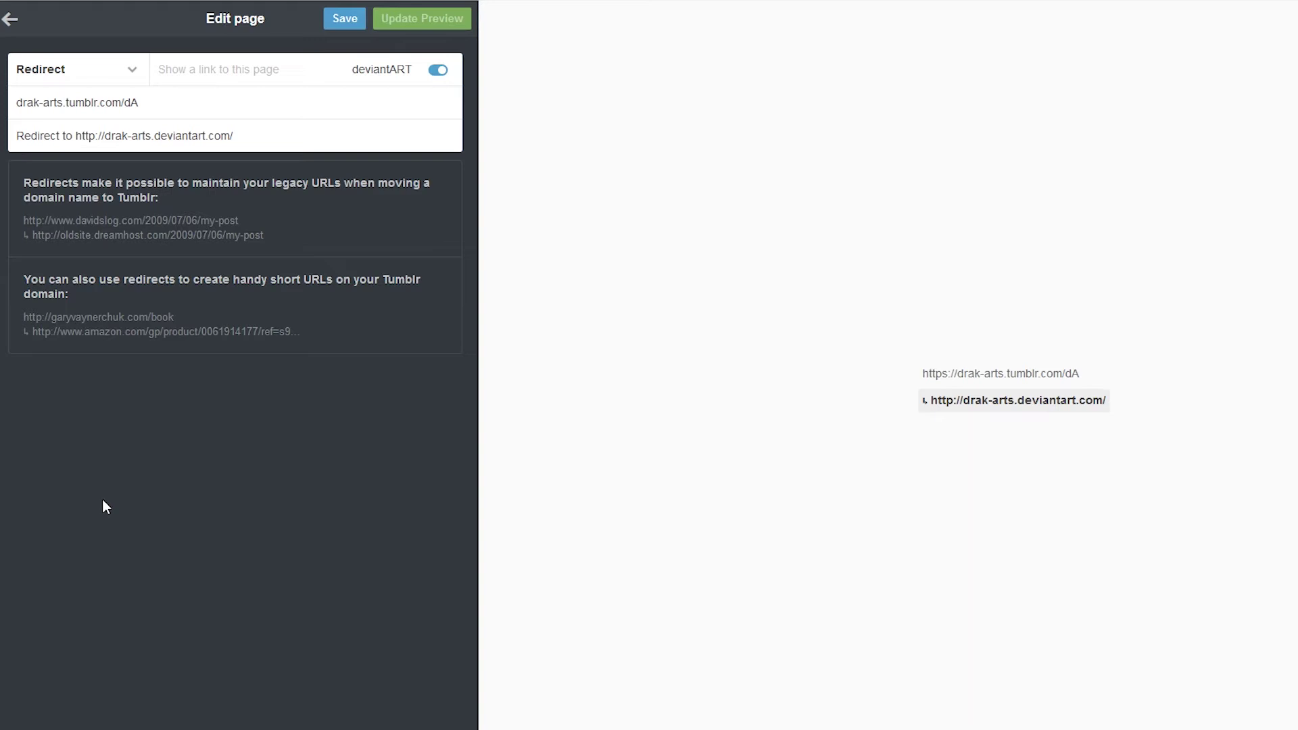
click(137, 70)
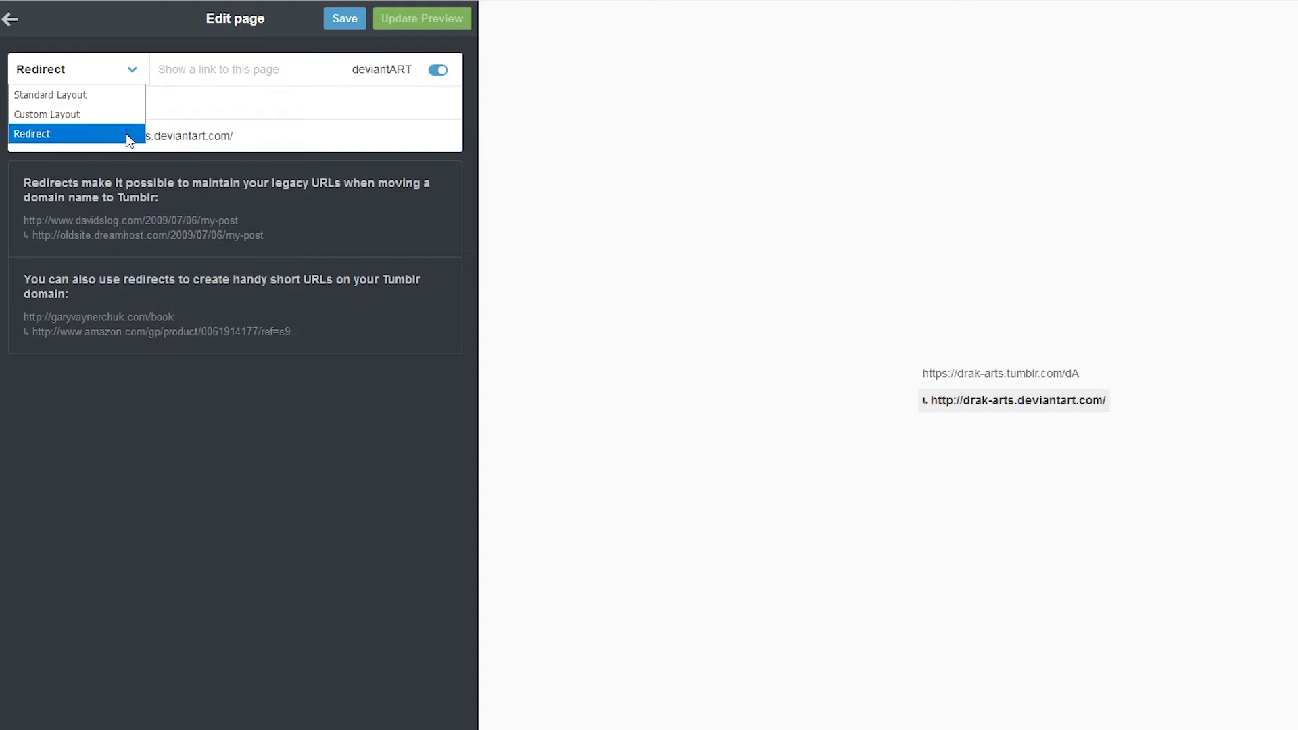
click(136, 73)
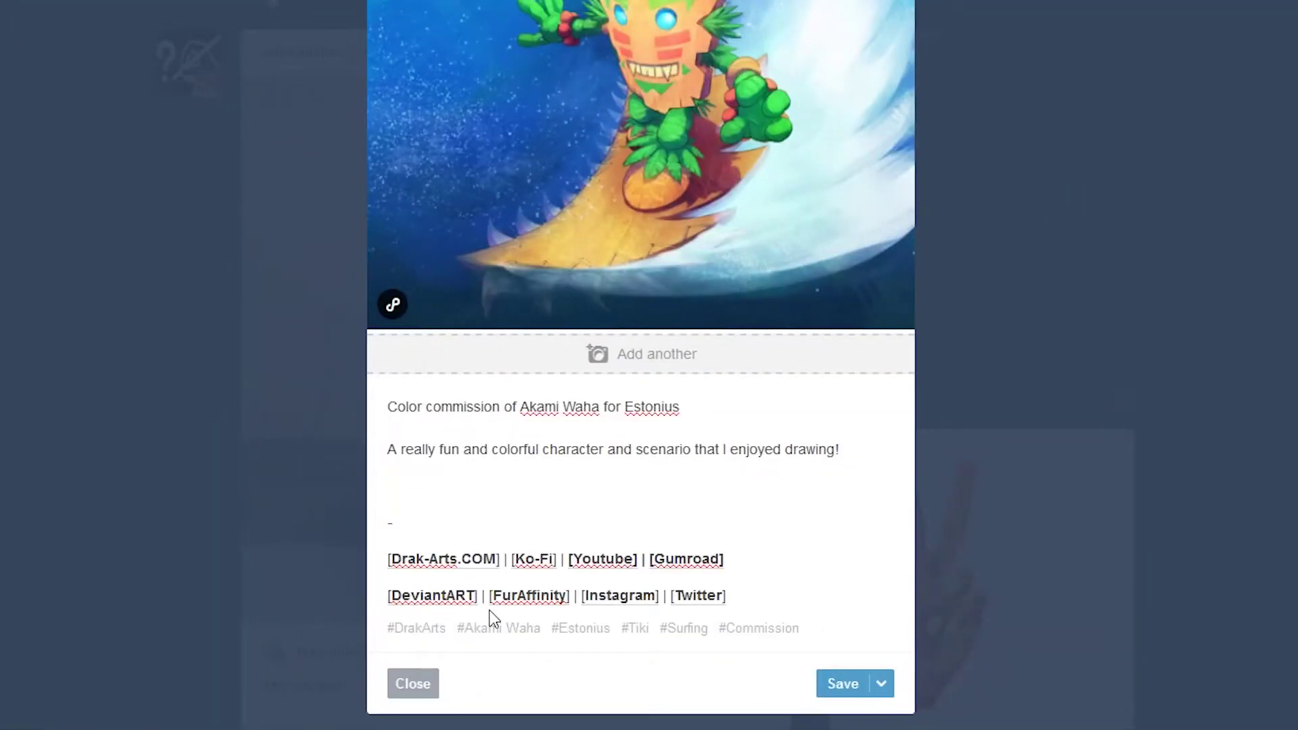
- Inspect the DeviantART link's address in the commission post's caption and close the link editor without changing it
click(457, 598)
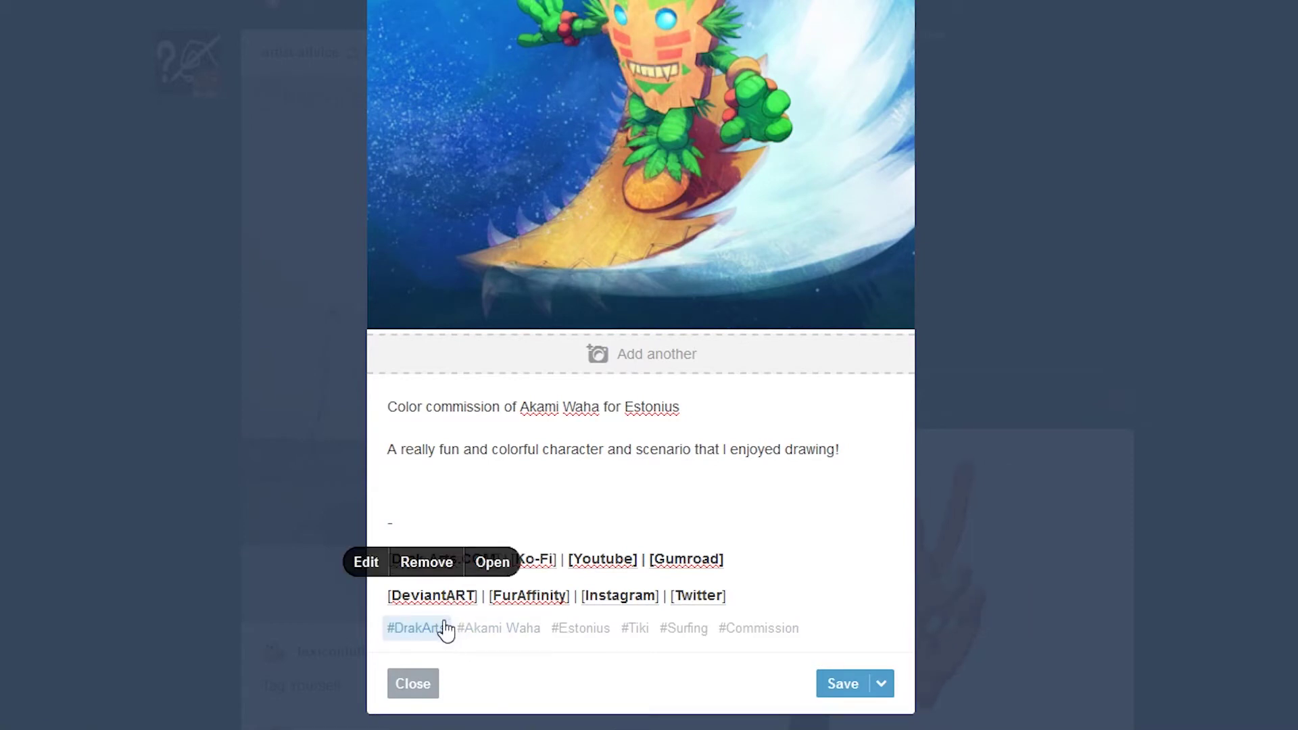
click(365, 562)
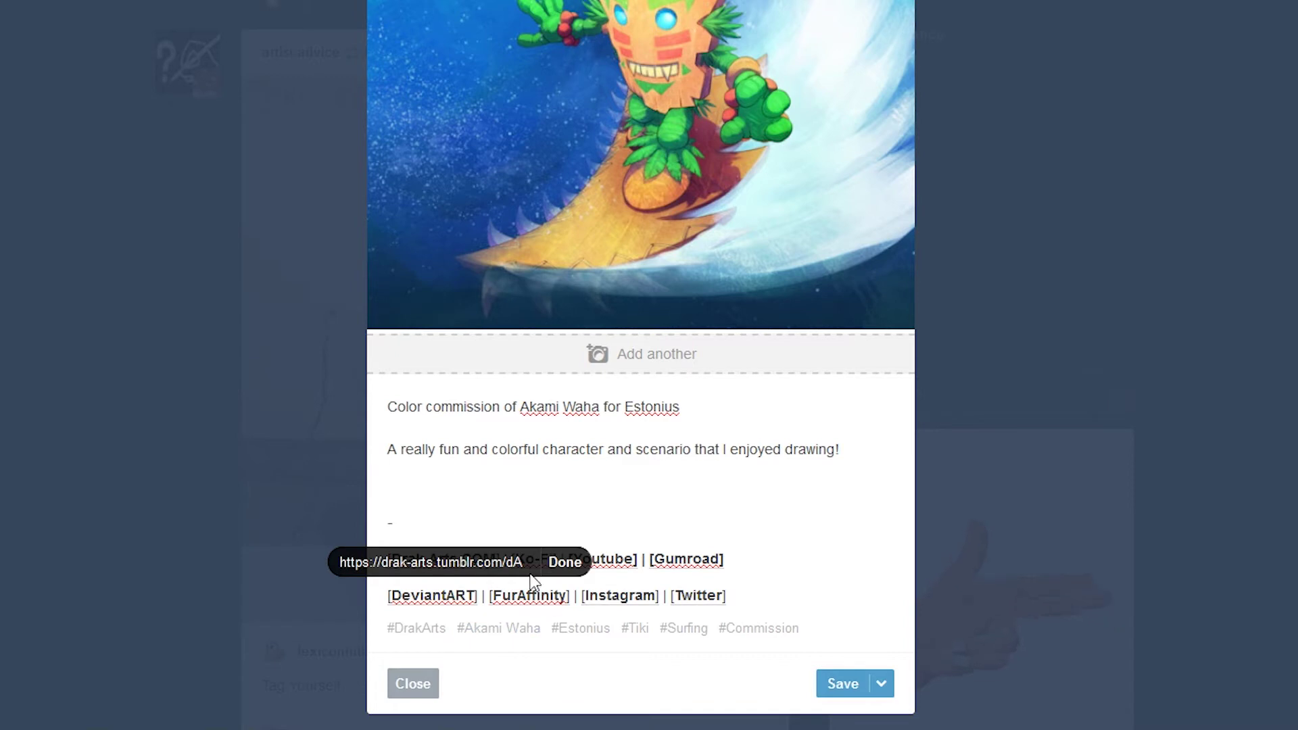
drag(500, 567, 270, 568)
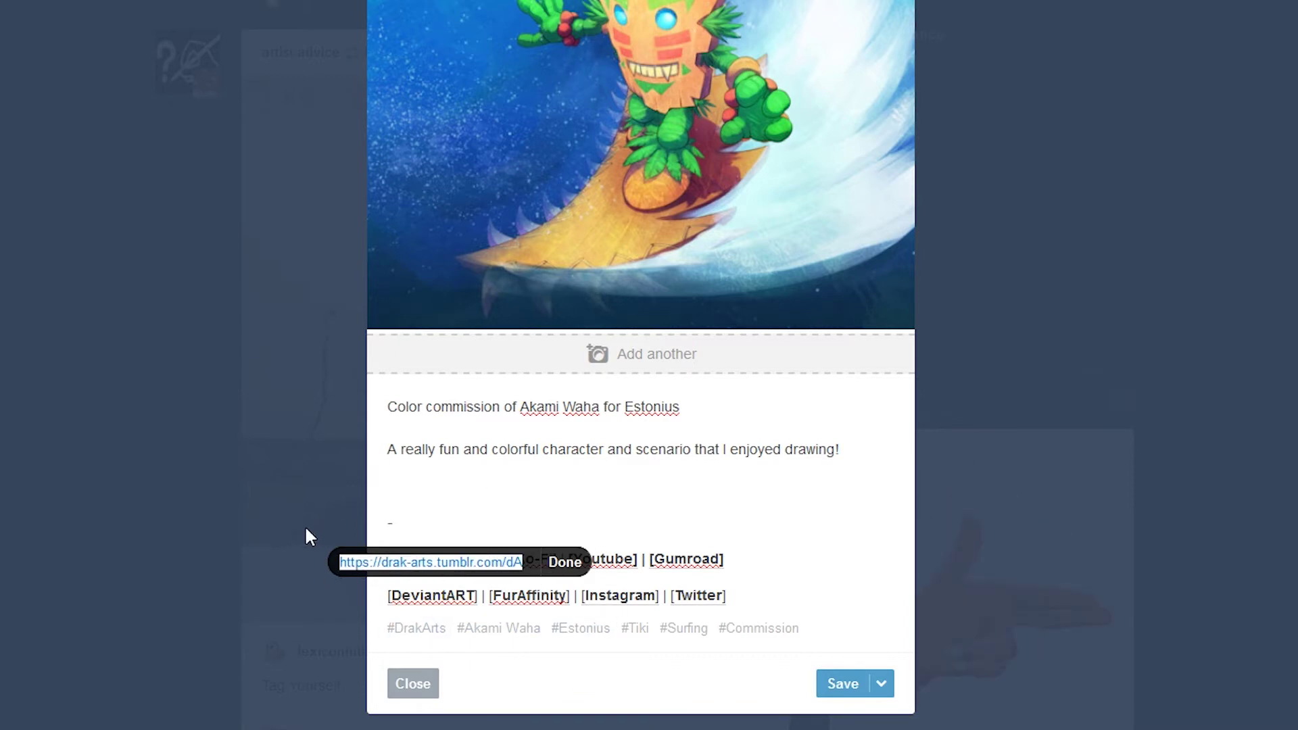
click(573, 567)
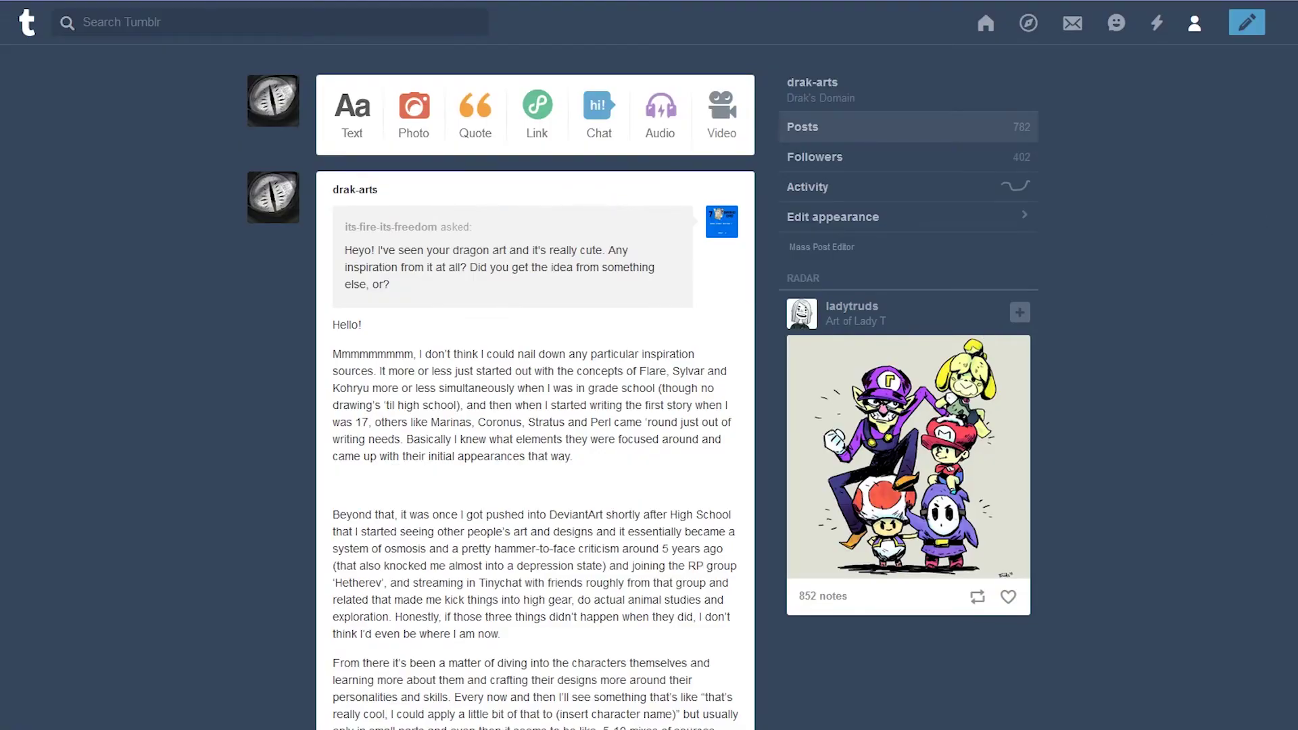
- Browse back through the blog's older posts to review the mix of art, videos, polls and text
scroll(643, 386, down, 1)
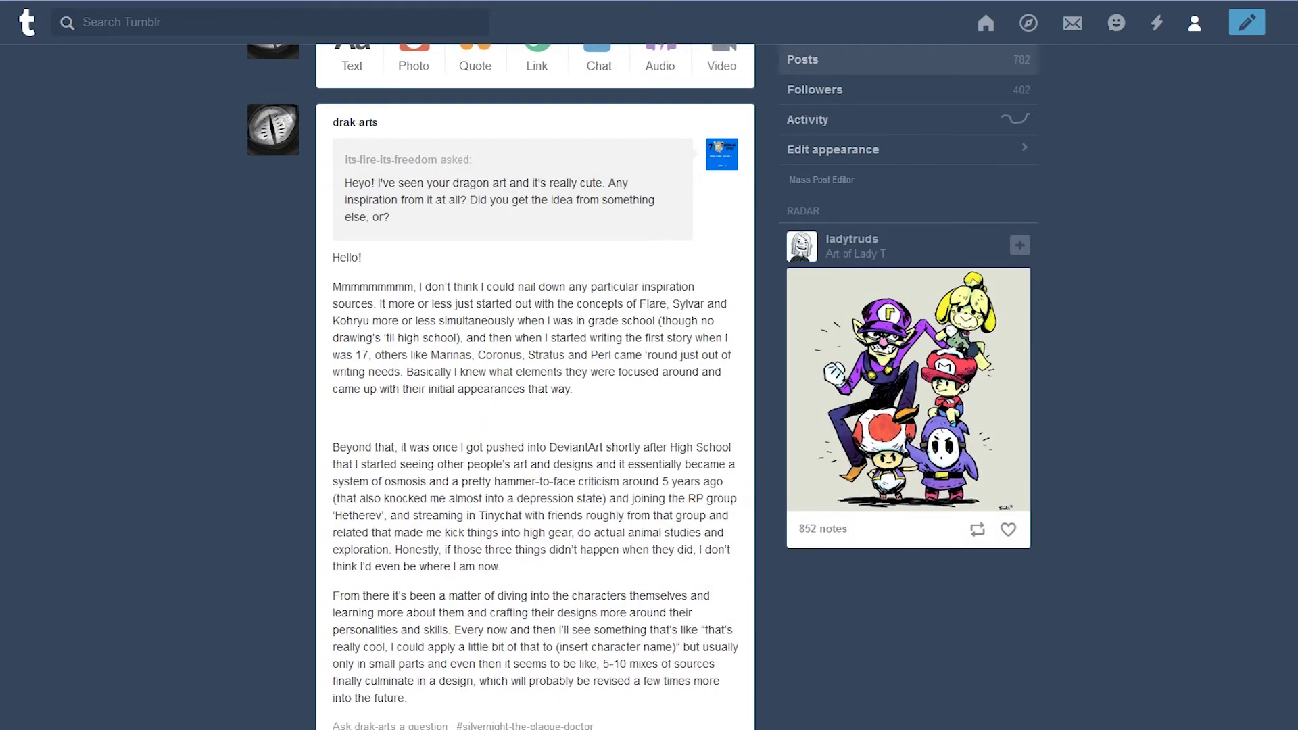
scroll(642, 386, down, 4)
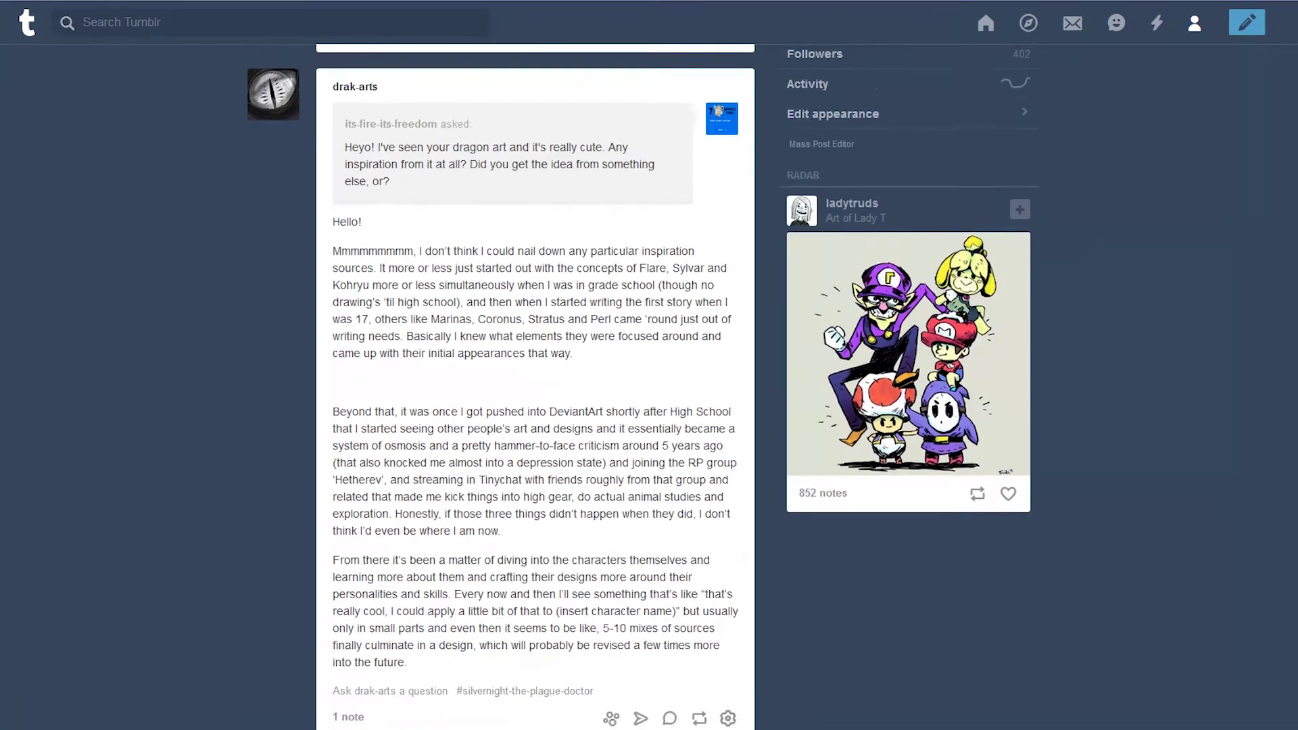
scroll(643, 386, down, 20)
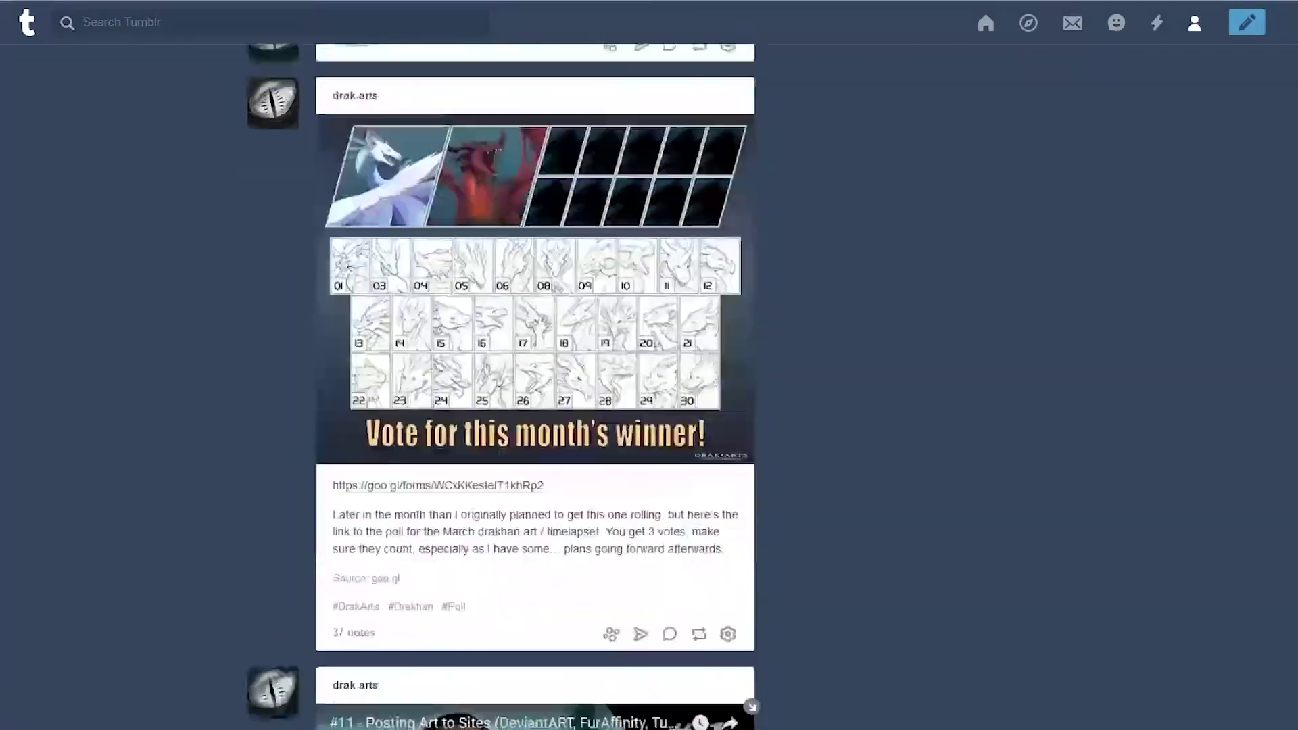
scroll(643, 386, down, 20)
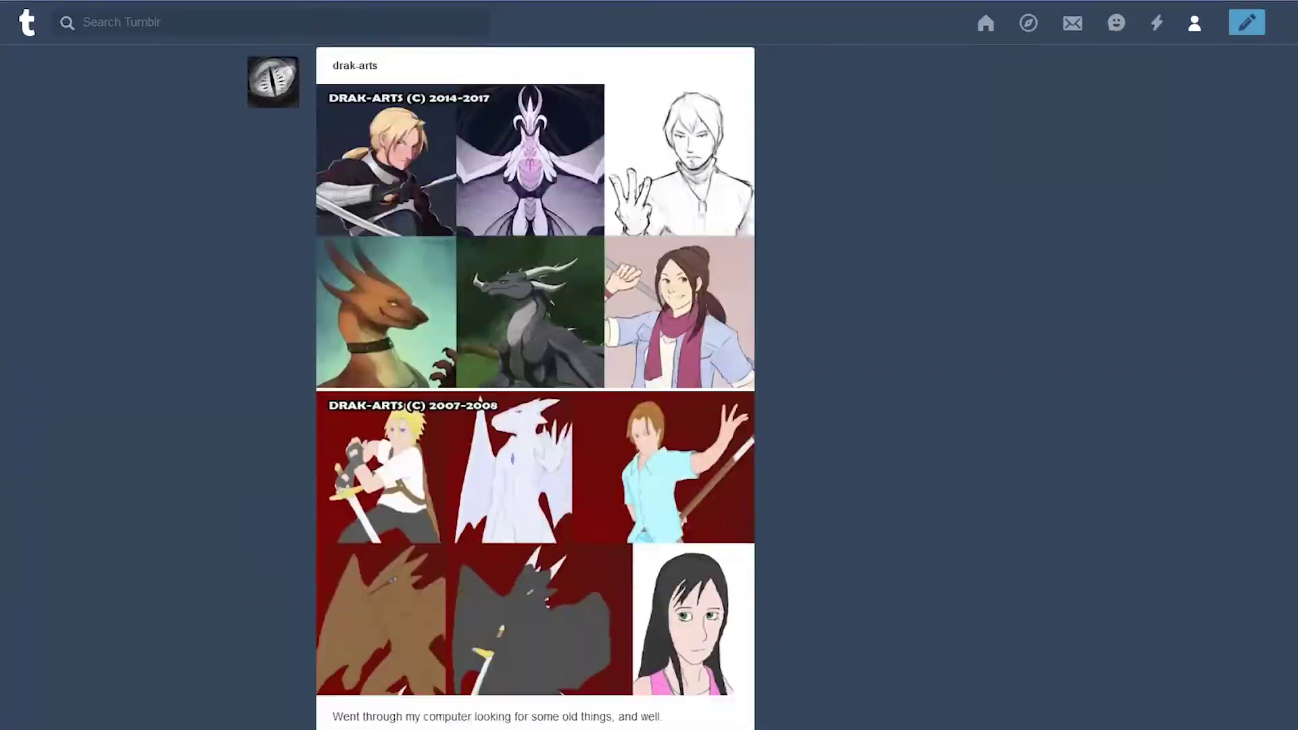
scroll(643, 386, down, 20)
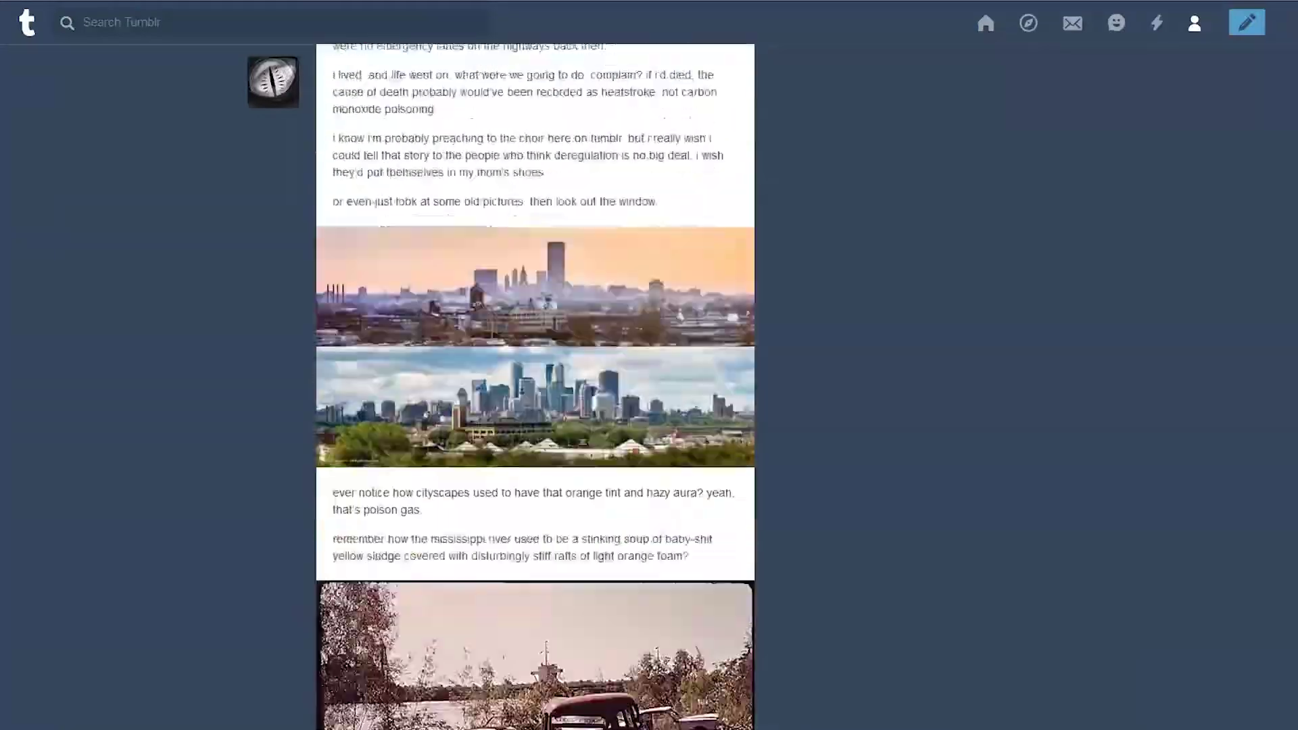
scroll(535, 387, down, 20)
scroll(534, 387, down, 20)
scroll(535, 387, down, 20)
scroll(535, 387, down, 15)
scroll(535, 387, down, 20)
scroll(534, 387, down, 20)
scroll(535, 386, down, 20)
scroll(535, 387, down, 20)
scroll(535, 386, down, 20)
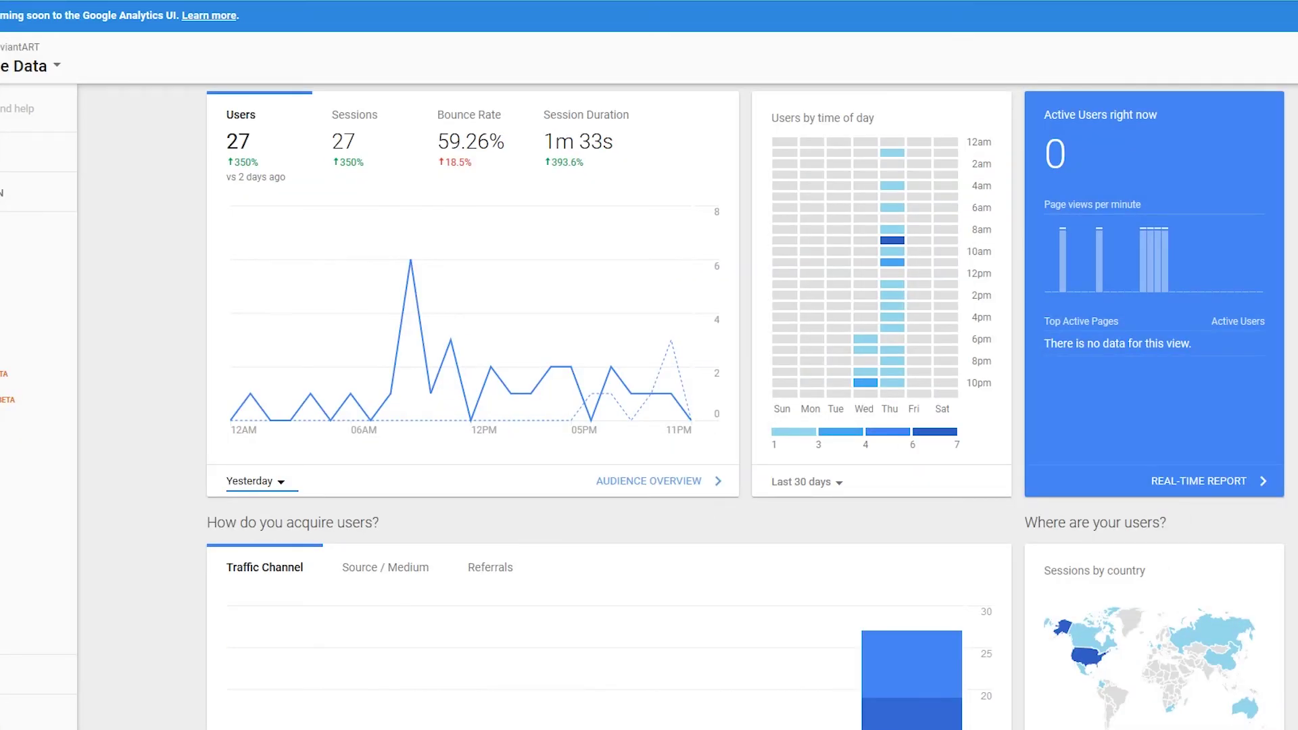
- Review the Google Analytics home reports on users, traffic channels, countries, visited pages and devices
scroll(743, 406, down, 1)
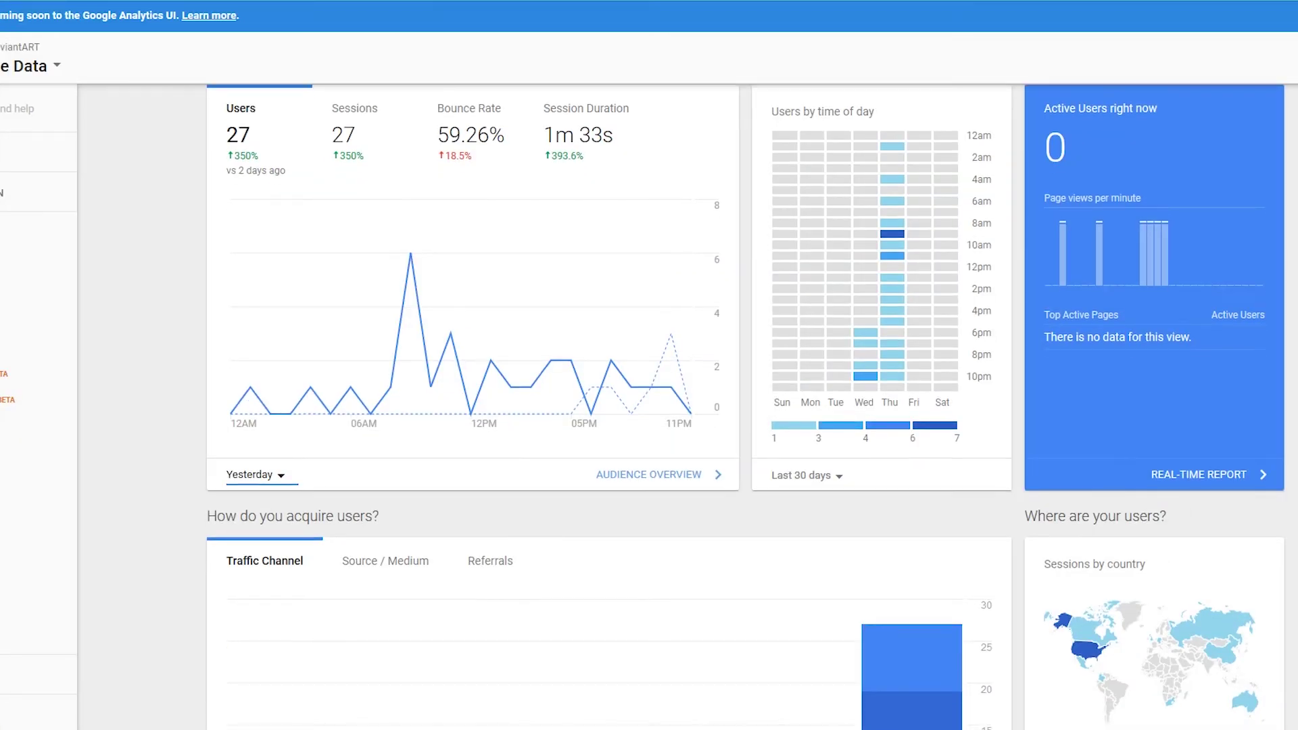
scroll(744, 405, down, 5)
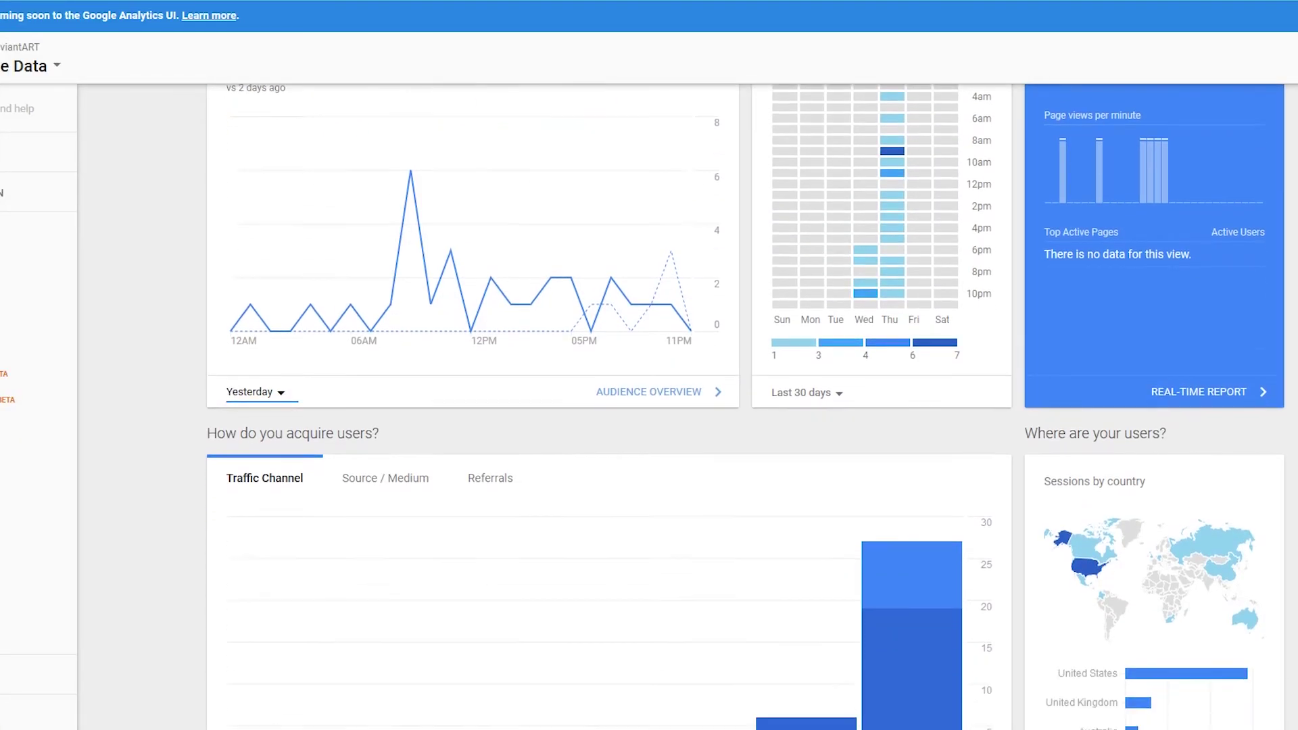
scroll(743, 406, down, 6)
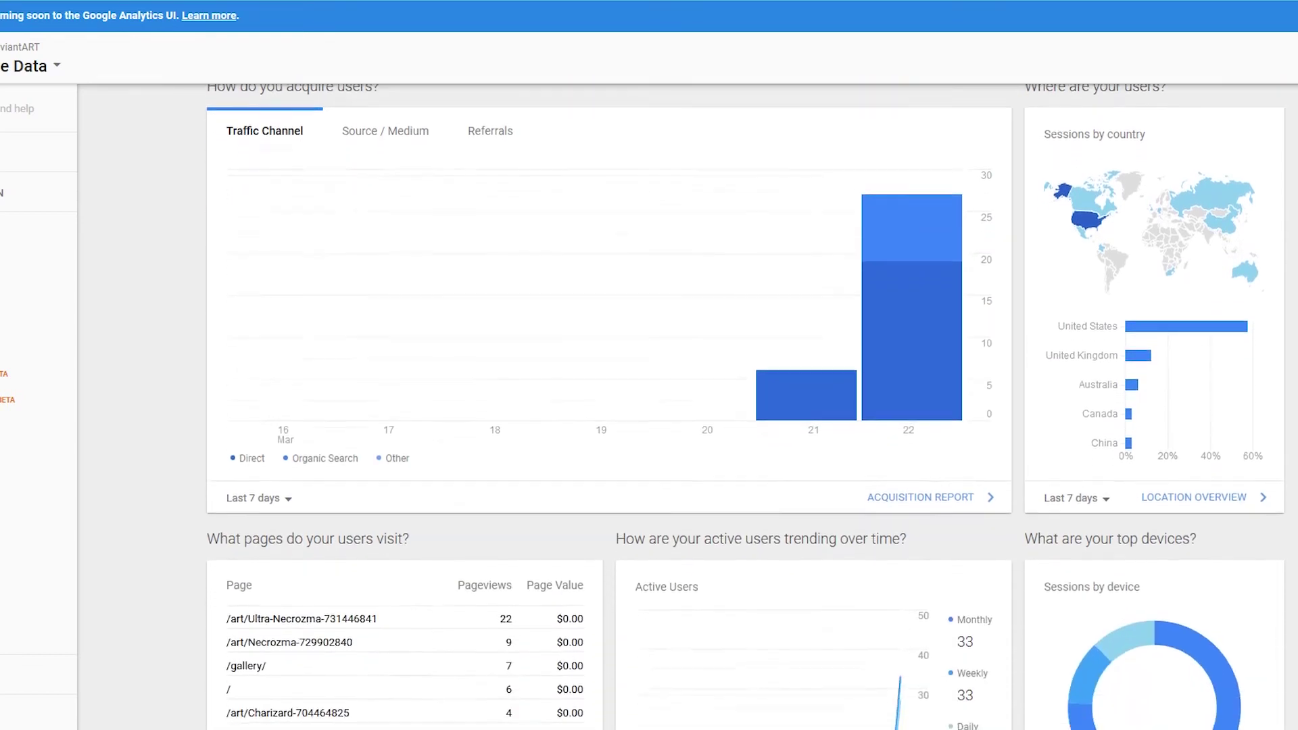
scroll(744, 406, down, 2)
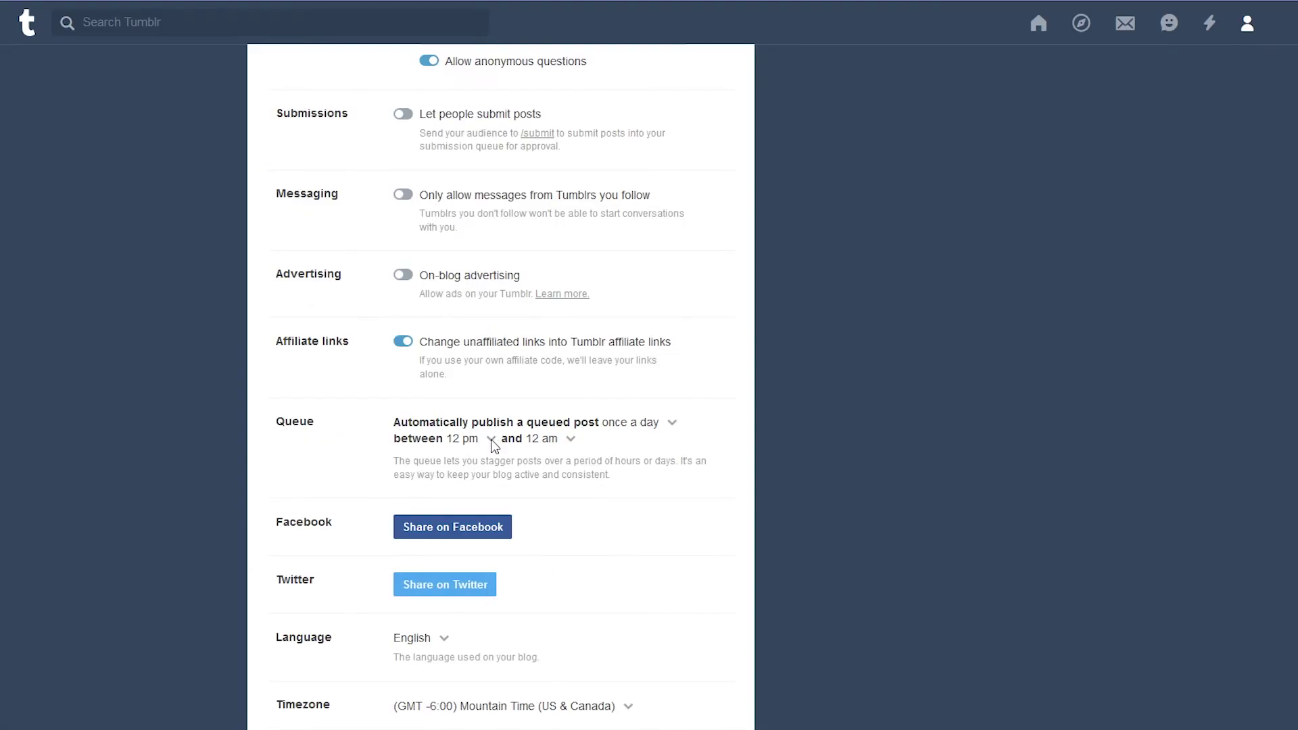
- Check the blog queue's start time, end time and posting frequency options
click(490, 439)
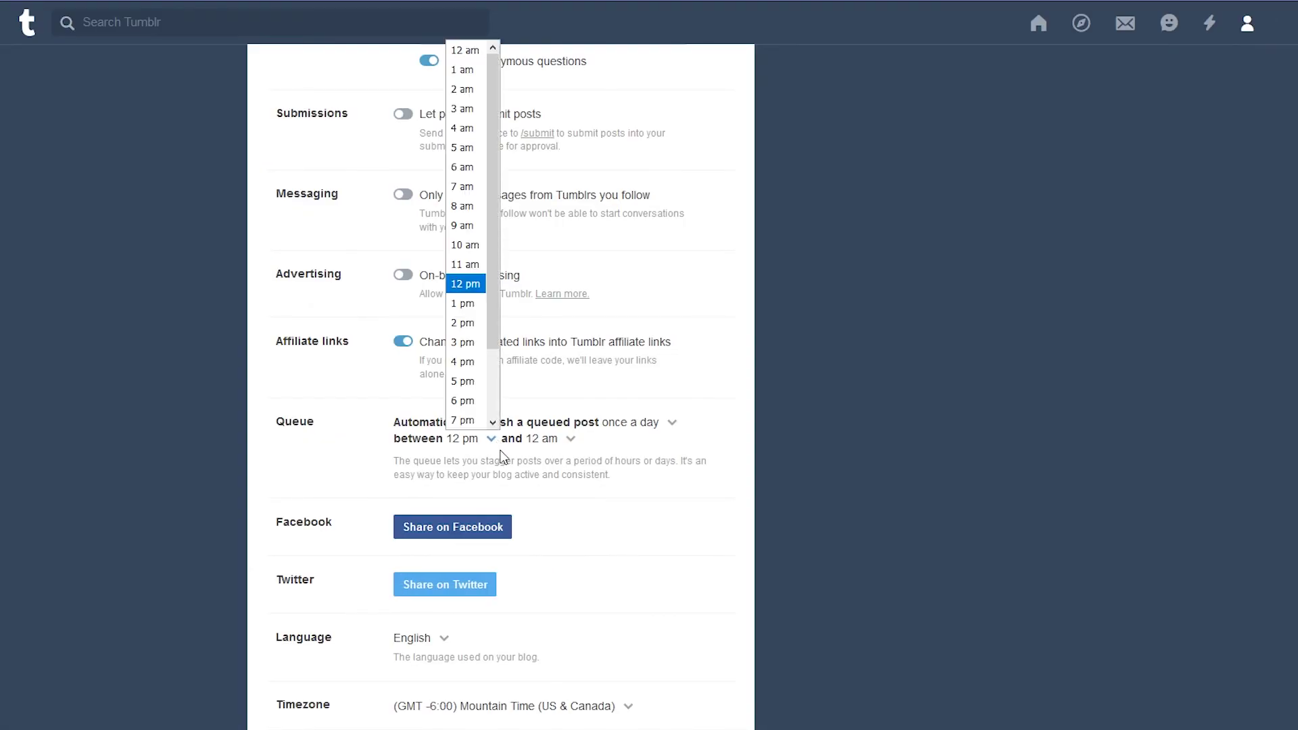
click(571, 440)
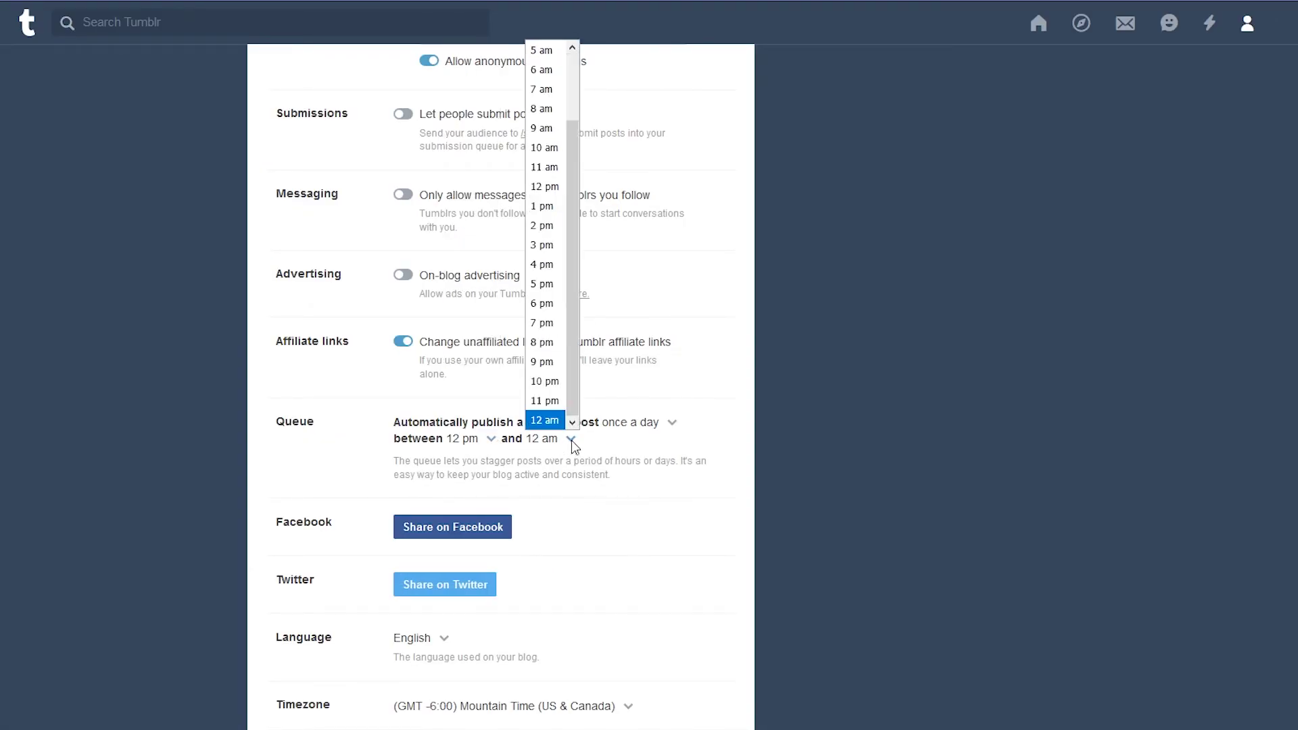
click(674, 424)
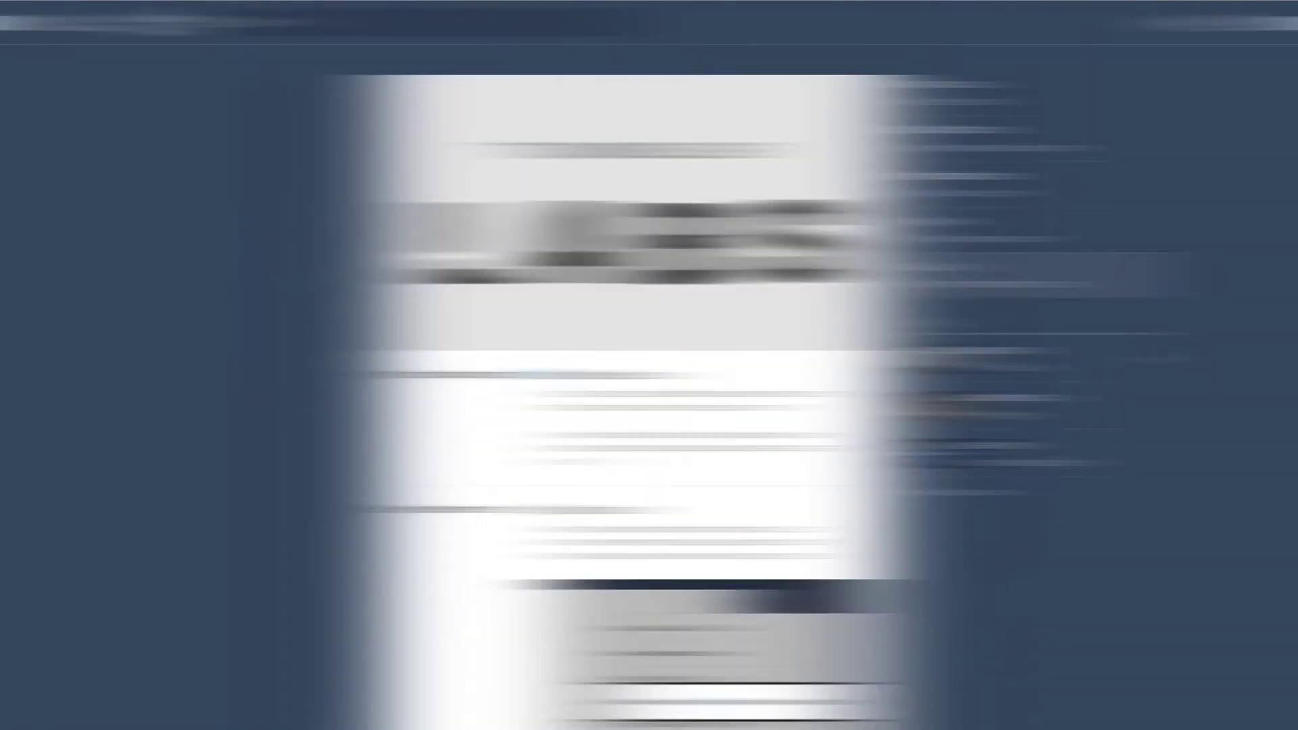
- Review the experiments offered on the Tumblr Labs settings page
scroll(501, 385, down, 8)
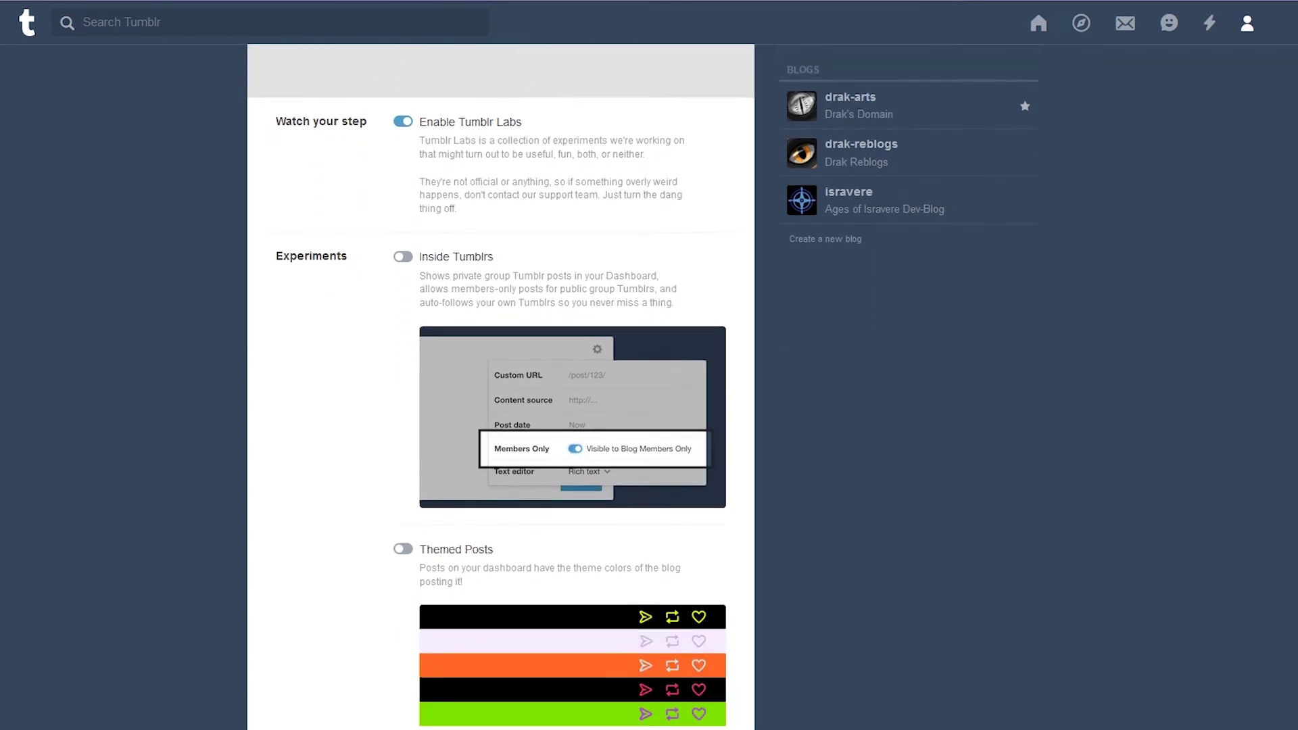
scroll(501, 385, down, 8)
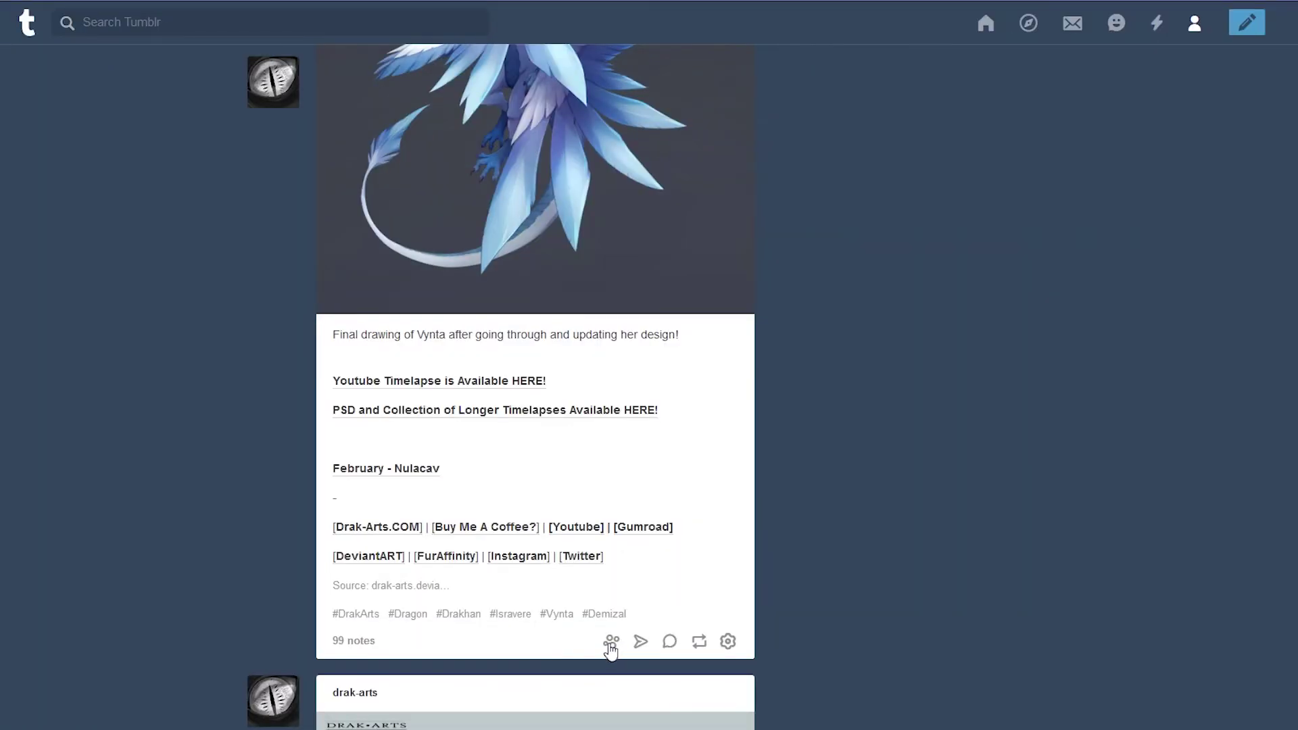
- Open the reblog graph of the final Vynta drawing post and examine individual reblogs by selecting their nodes
click(611, 644)
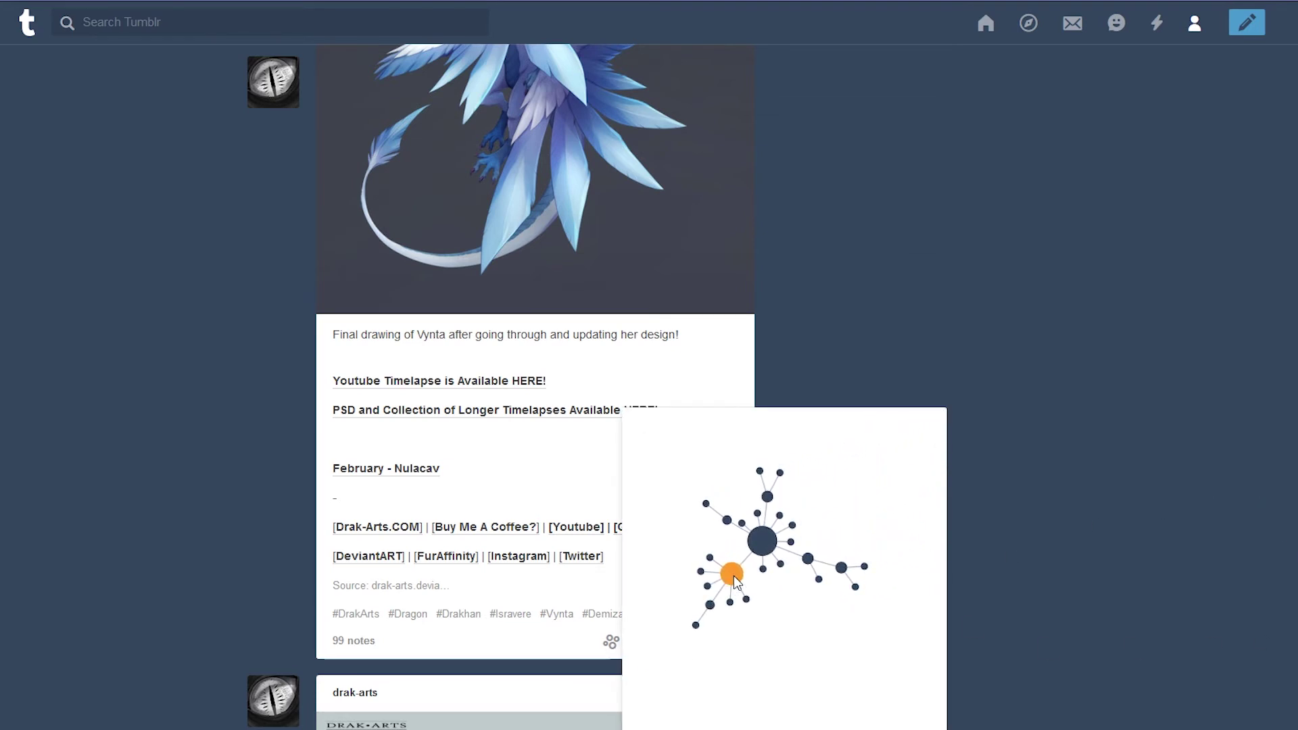
click(762, 551)
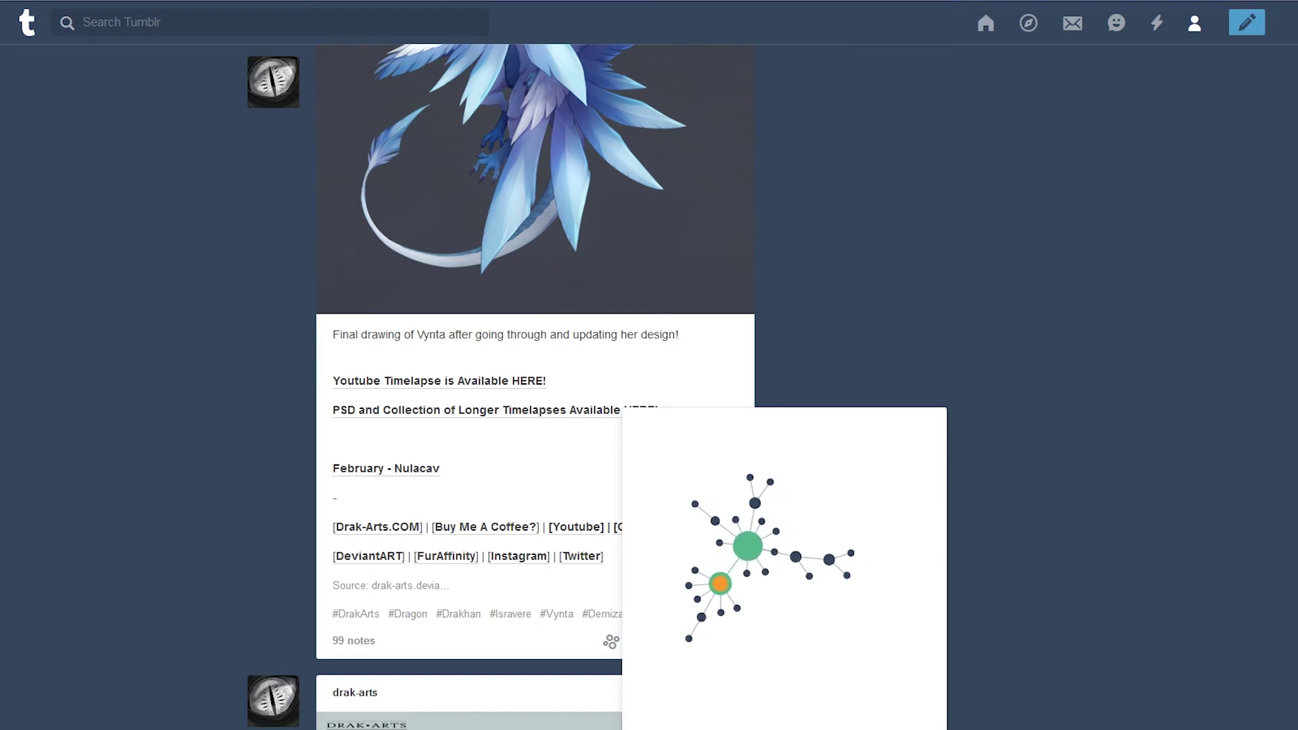
scroll(762, 551, down, 3)
scroll(749, 501, up, 1)
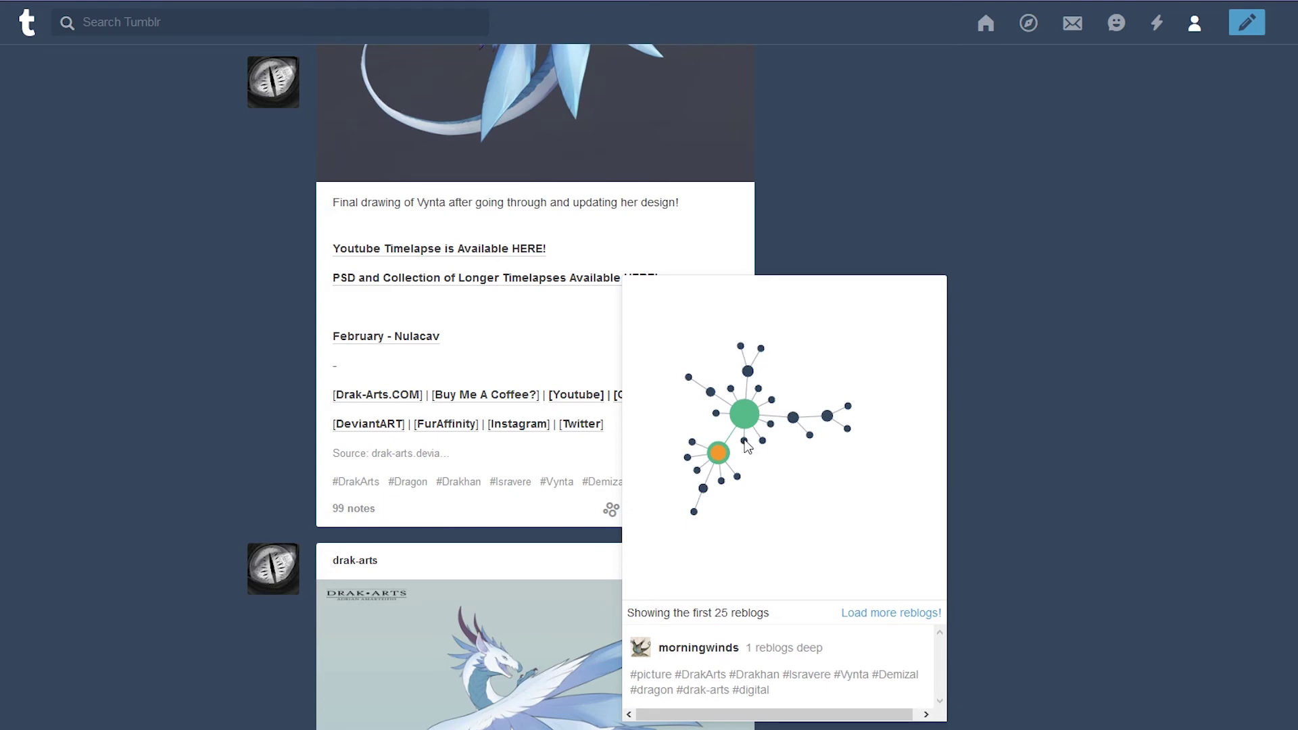
click(743, 442)
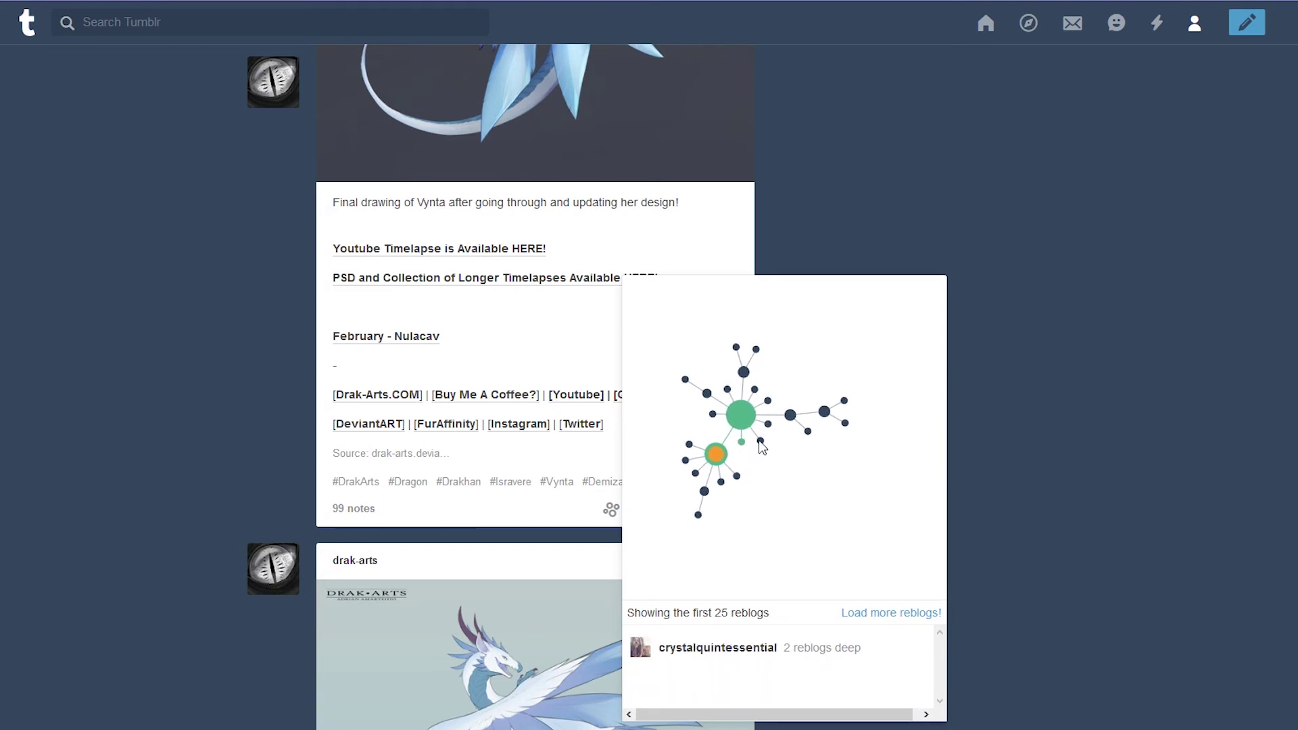